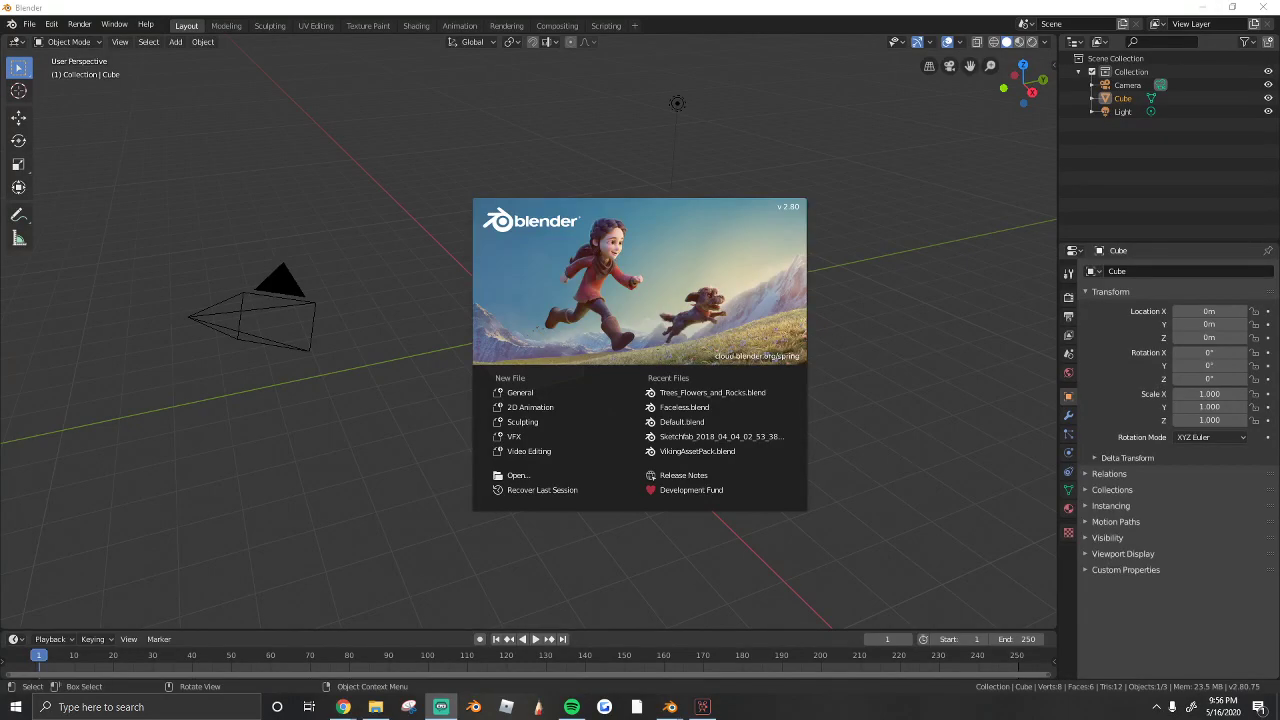
# Step: Switch to the browser and look through the asset pack posts on the Patreon creator page
pyautogui.press('super+d')
pyautogui.press('super+d')
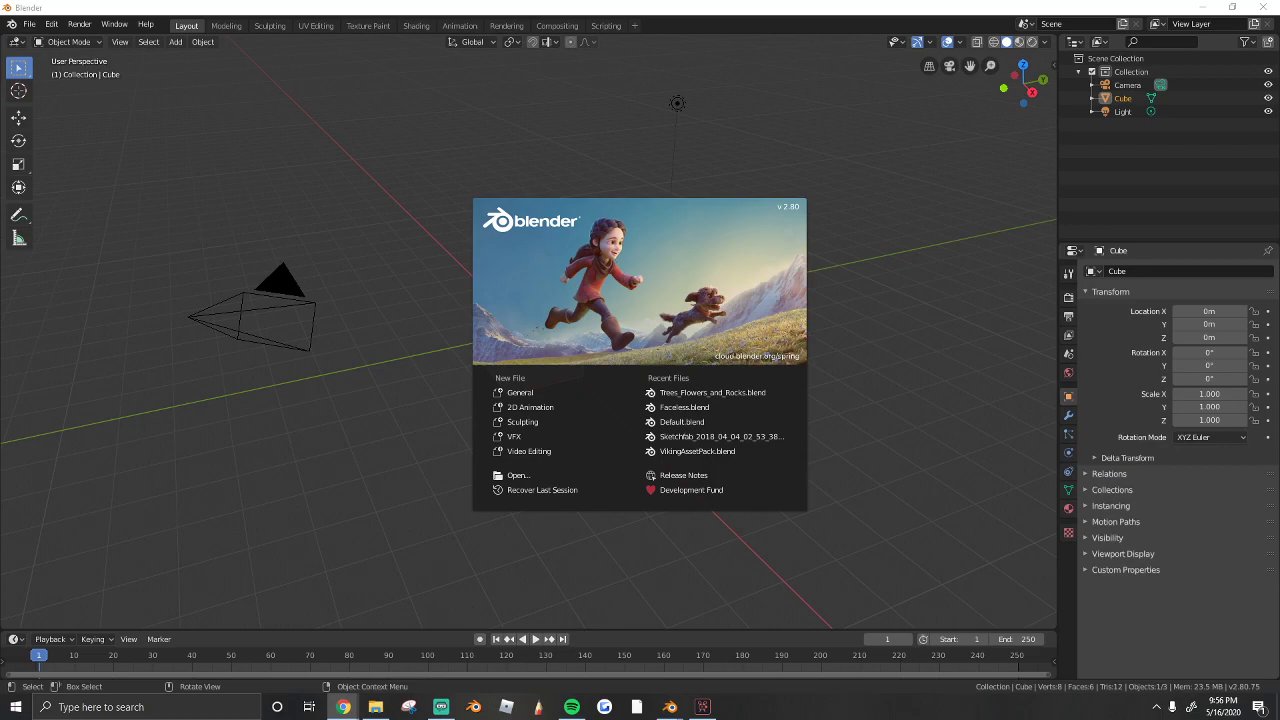
pyautogui.moveTo(1279, 176); pyautogui.dragTo(606, 2)
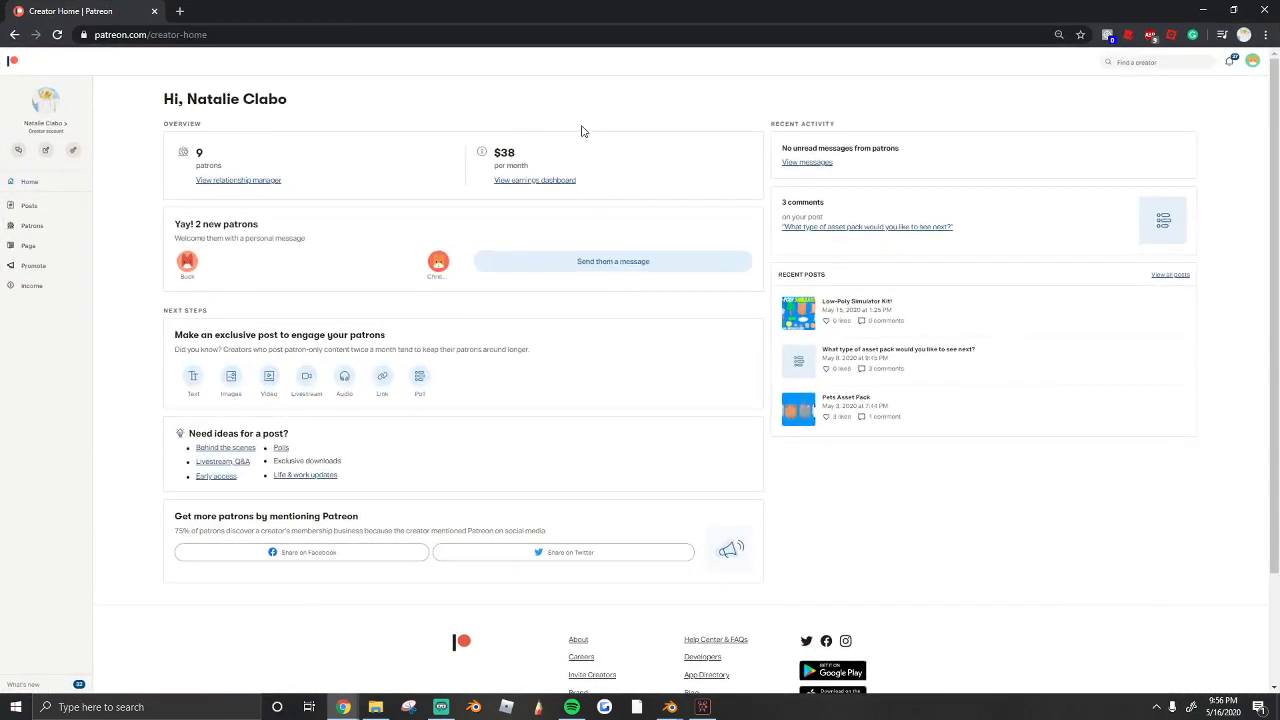
pyautogui.click(45, 119)
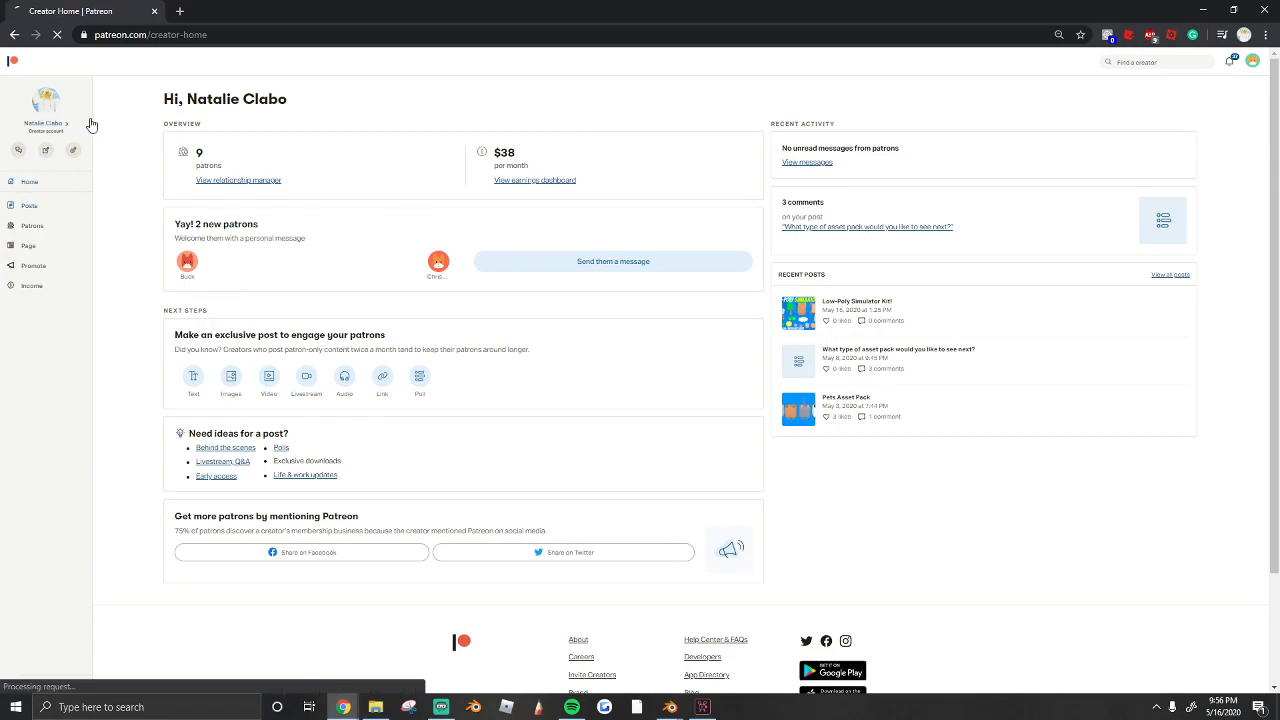
pyautogui.scroll(-1, 619, 333)
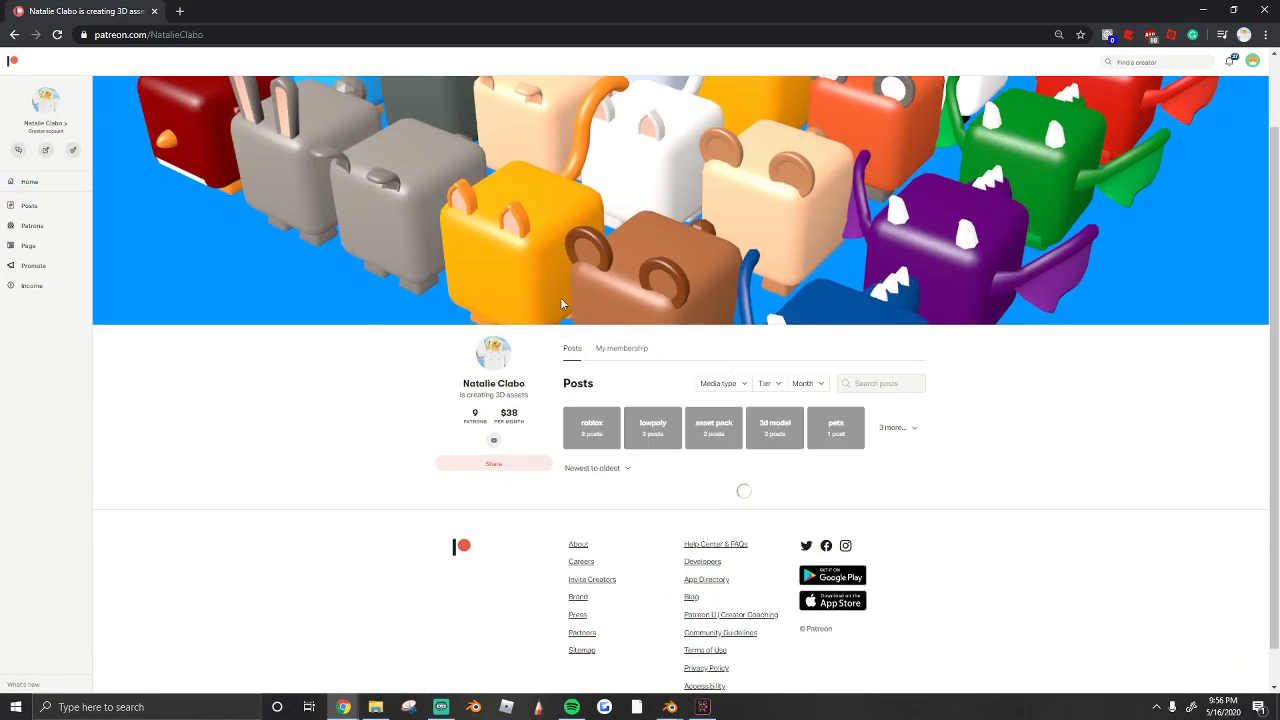
pyautogui.scroll(-4, 640, 350)
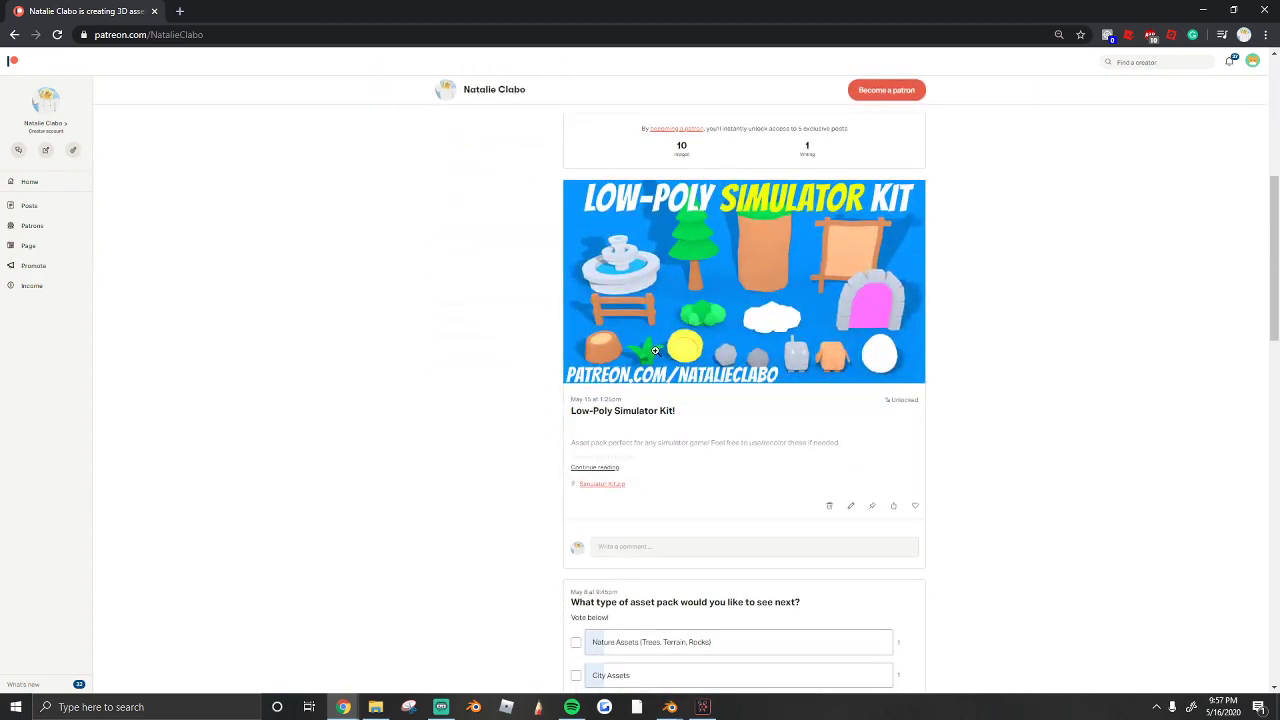
pyautogui.scroll(-8, 677, 350)
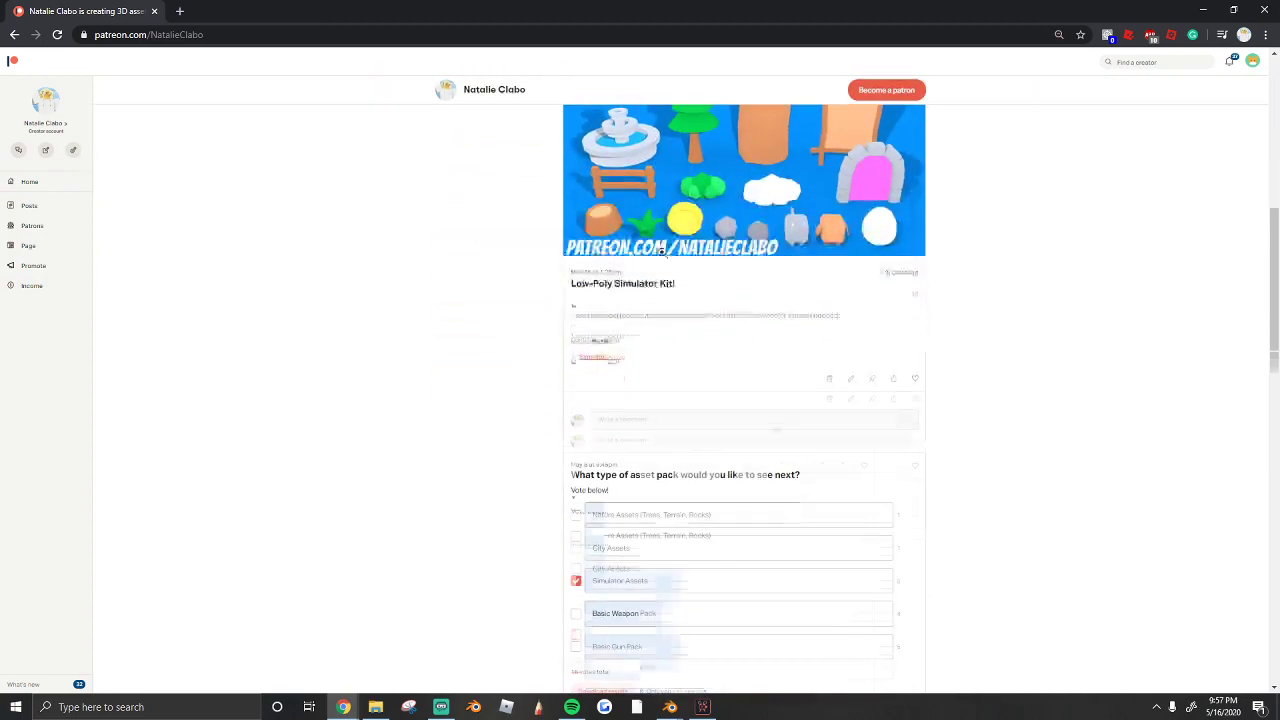
pyautogui.scroll(-9, 677, 350)
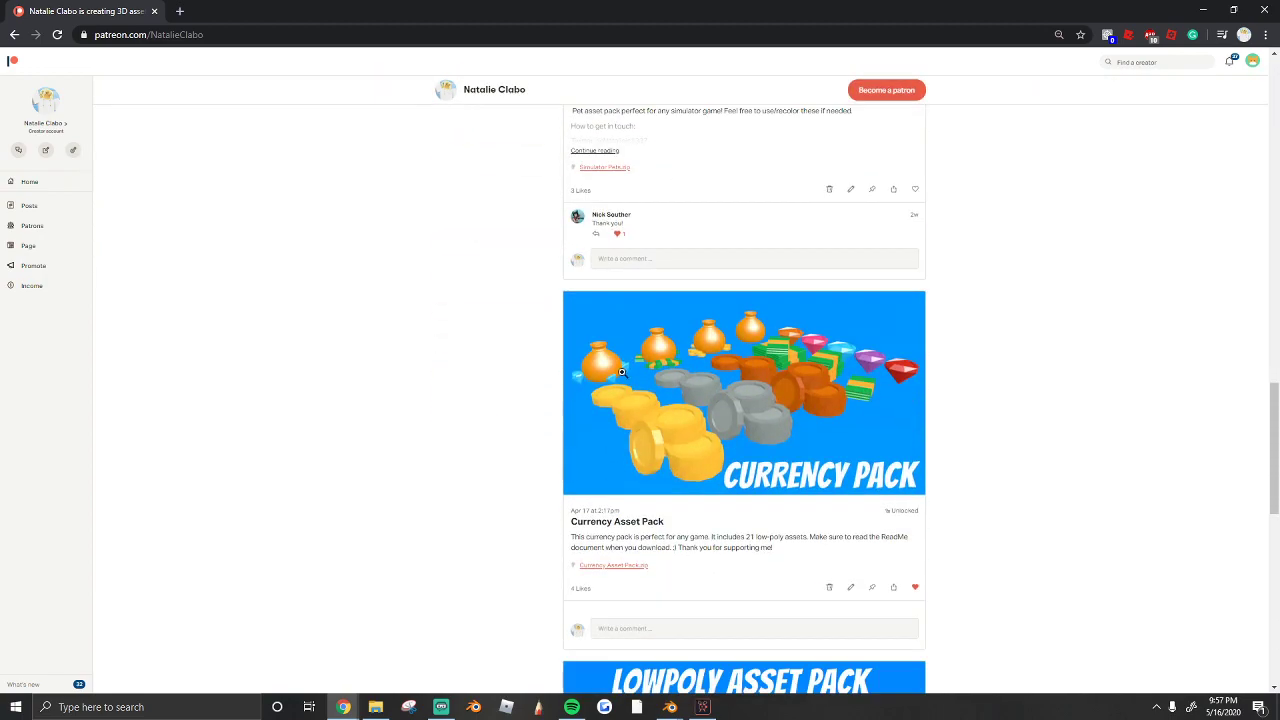
pyautogui.scroll(-3, 587, 272)
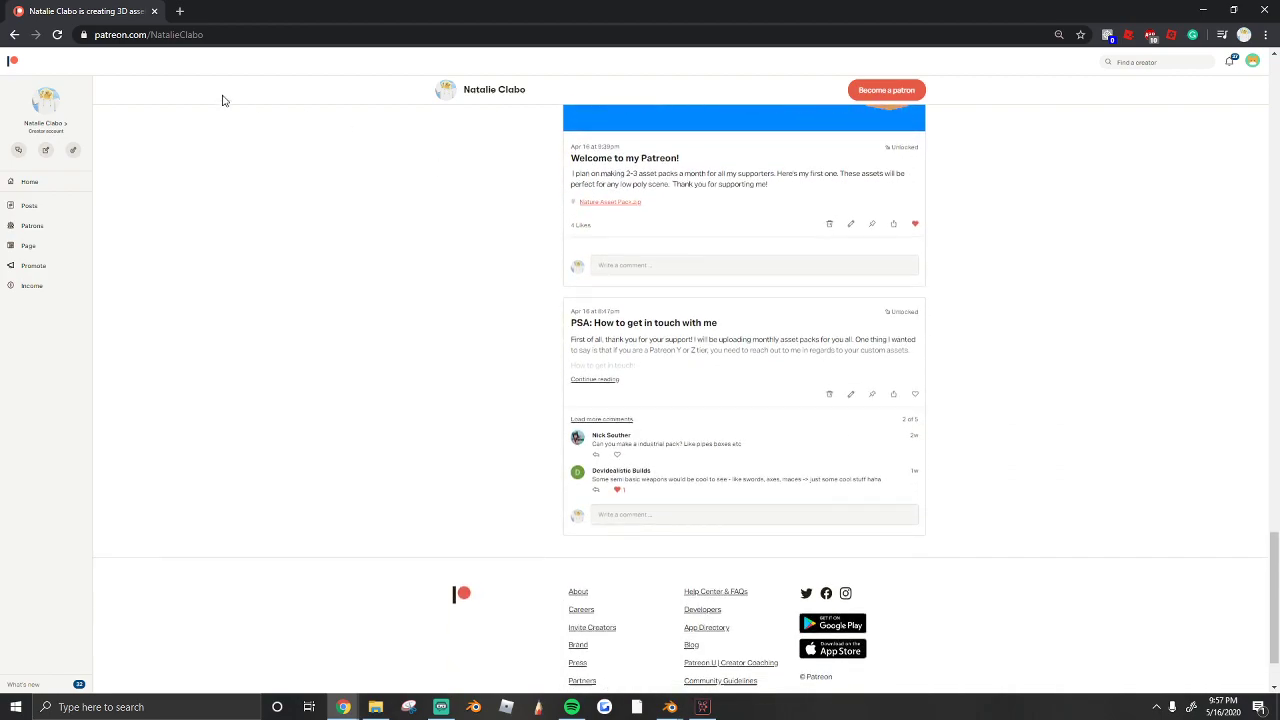
pyautogui.scroll(19, 523, 391)
pyautogui.scroll(4, 565, 420)
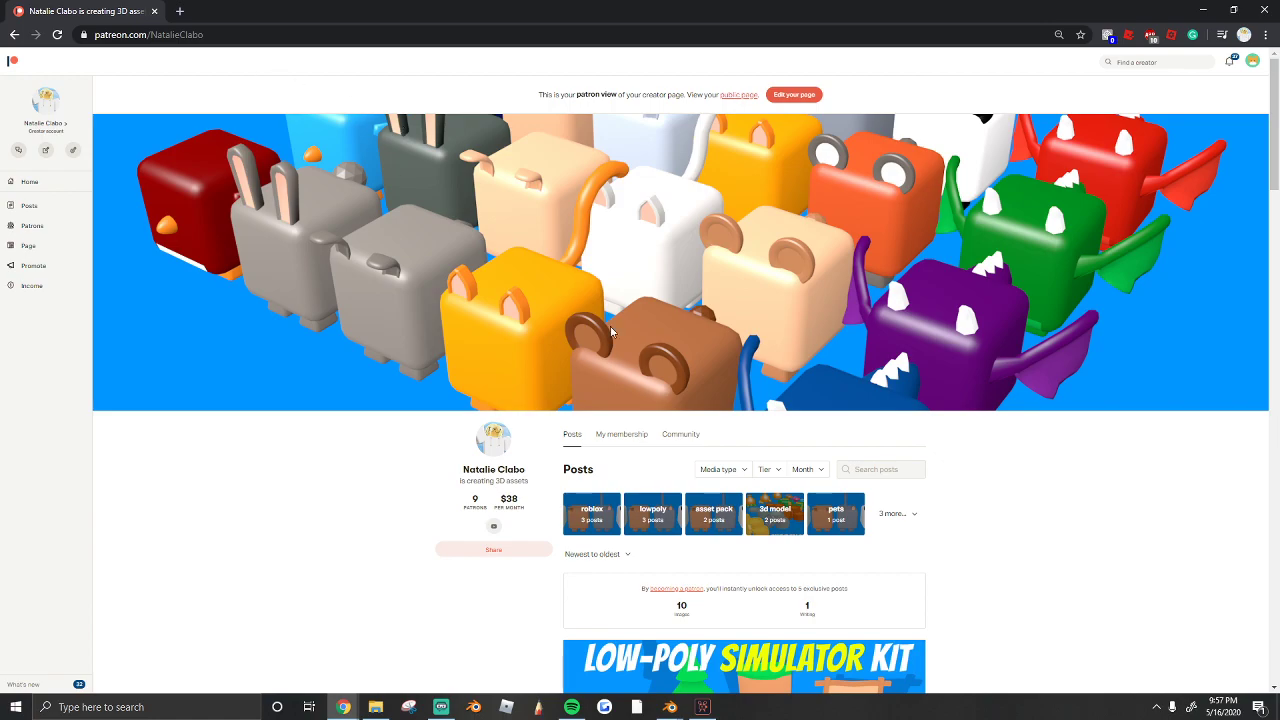
pyautogui.moveTo(105, 12); pyautogui.dragTo(1279, 260)
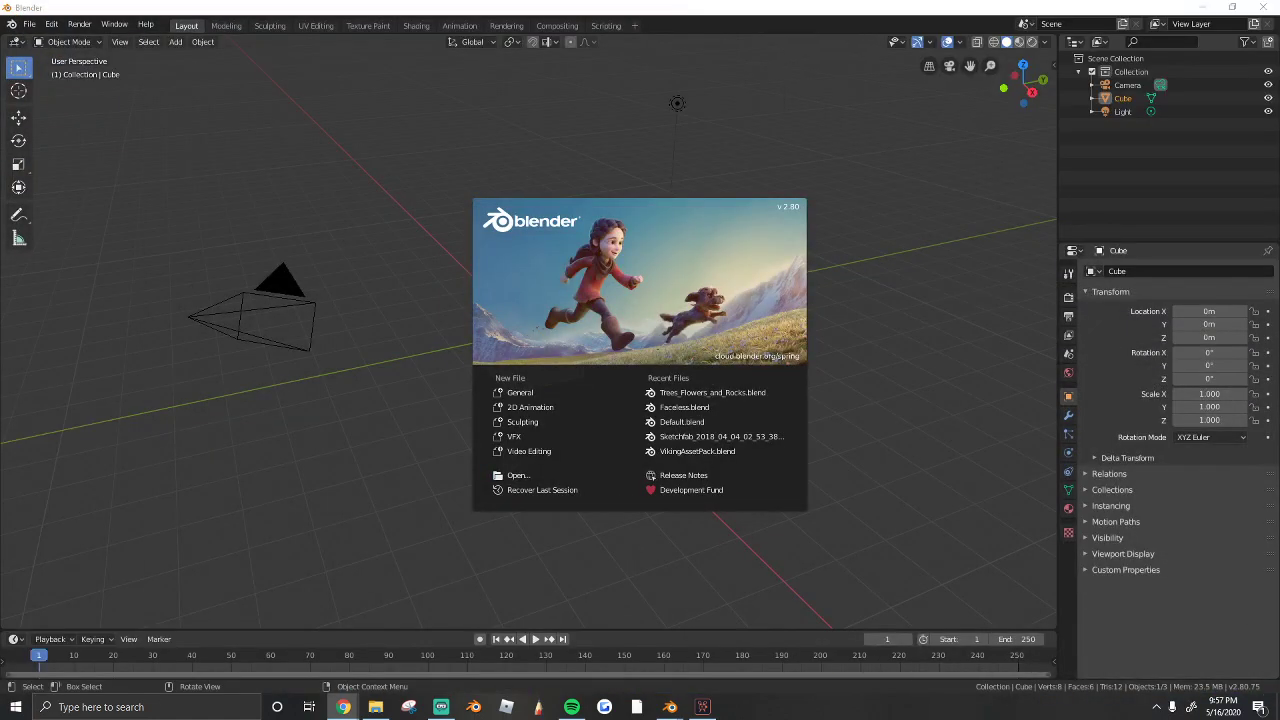
# Step: Switch to Blender, dismiss the splash screen and delete the default cube, camera and light
pyautogui.click(604, 271)
pyautogui.click(606, 280)
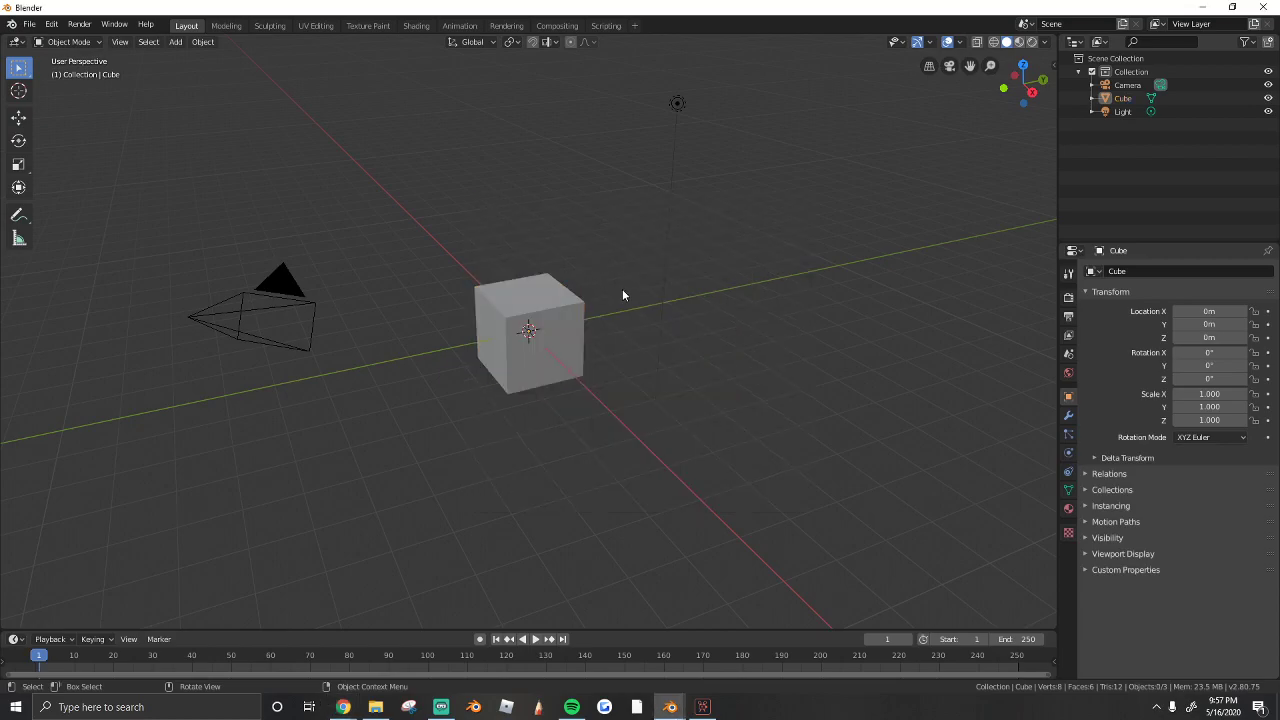
pyautogui.moveTo(622, 288); pyautogui.dragTo(569, 266, button='middle')
pyautogui.press('a')
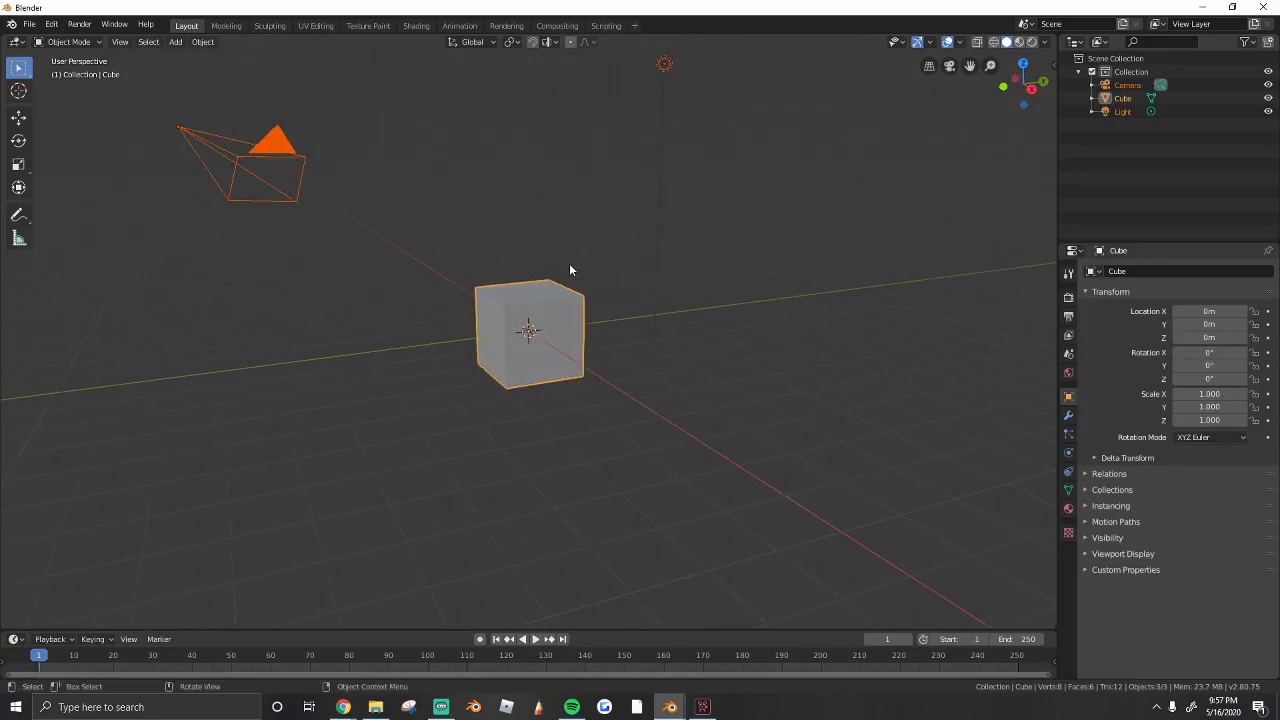
pyautogui.press('x')
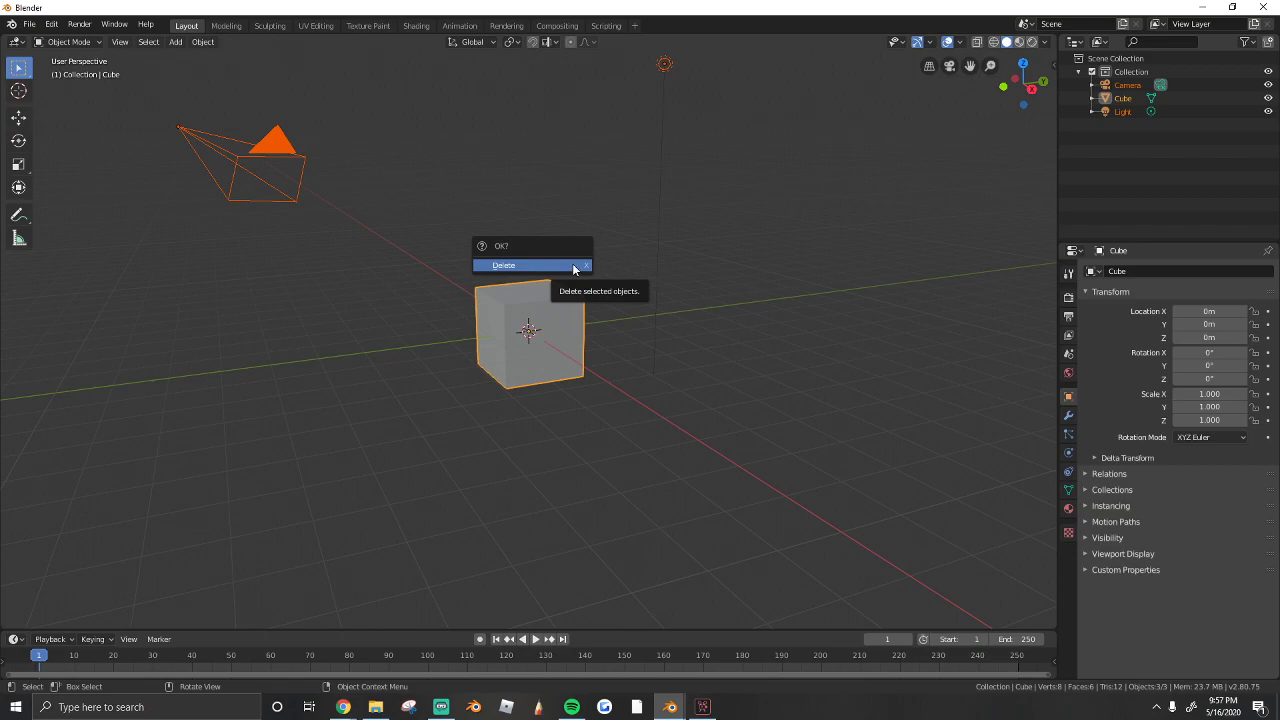
pyautogui.moveTo(542, 389); pyautogui.dragTo(266, 340, button='middle')
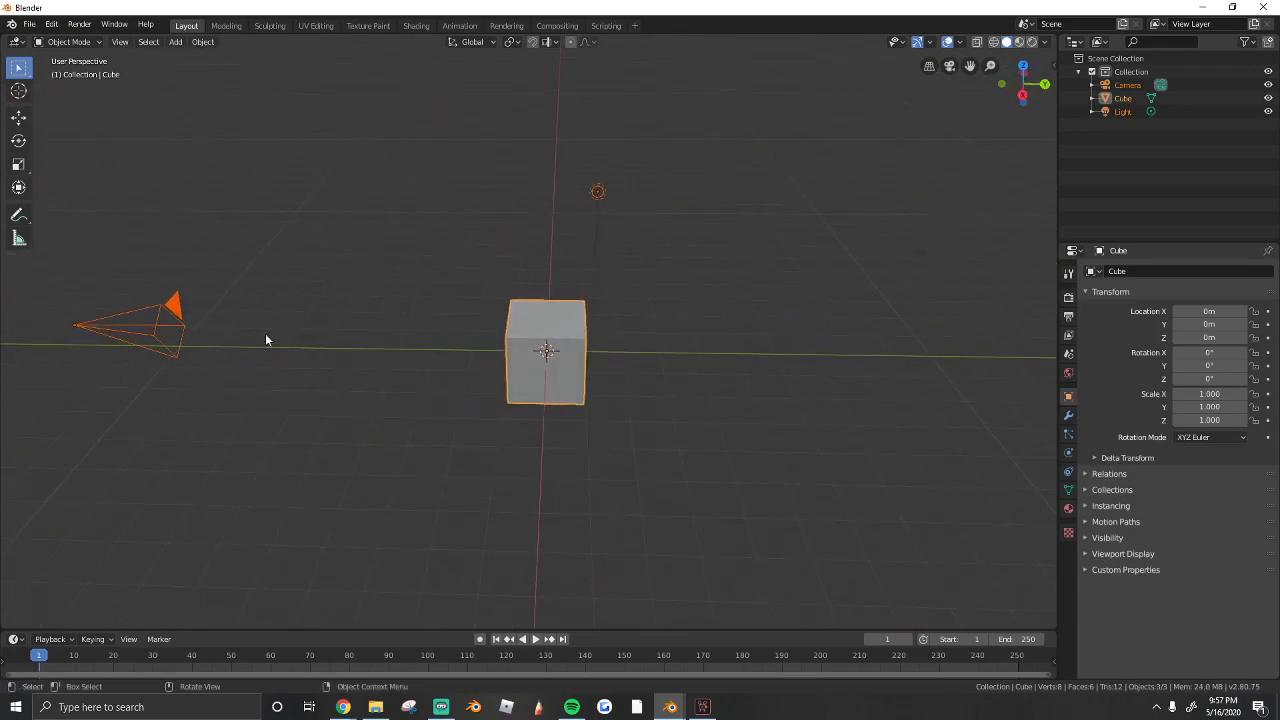
pyautogui.press('x')
pyautogui.click(507, 368)
pyautogui.moveTo(554, 341); pyautogui.dragTo(460, 350, button='middle')
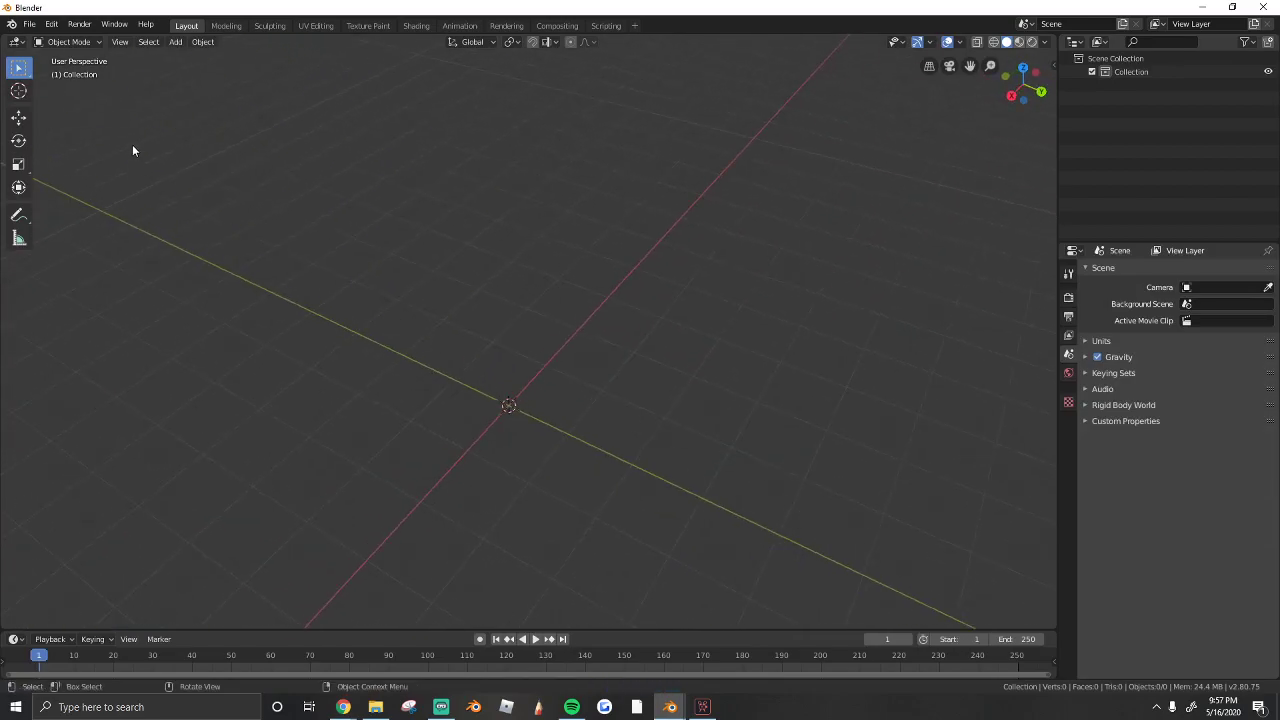
# Step: Open the add-on preferences in a maximized window and search the add-ons for "Land"
pyautogui.click(42, 28)
pyautogui.click(70, 203)
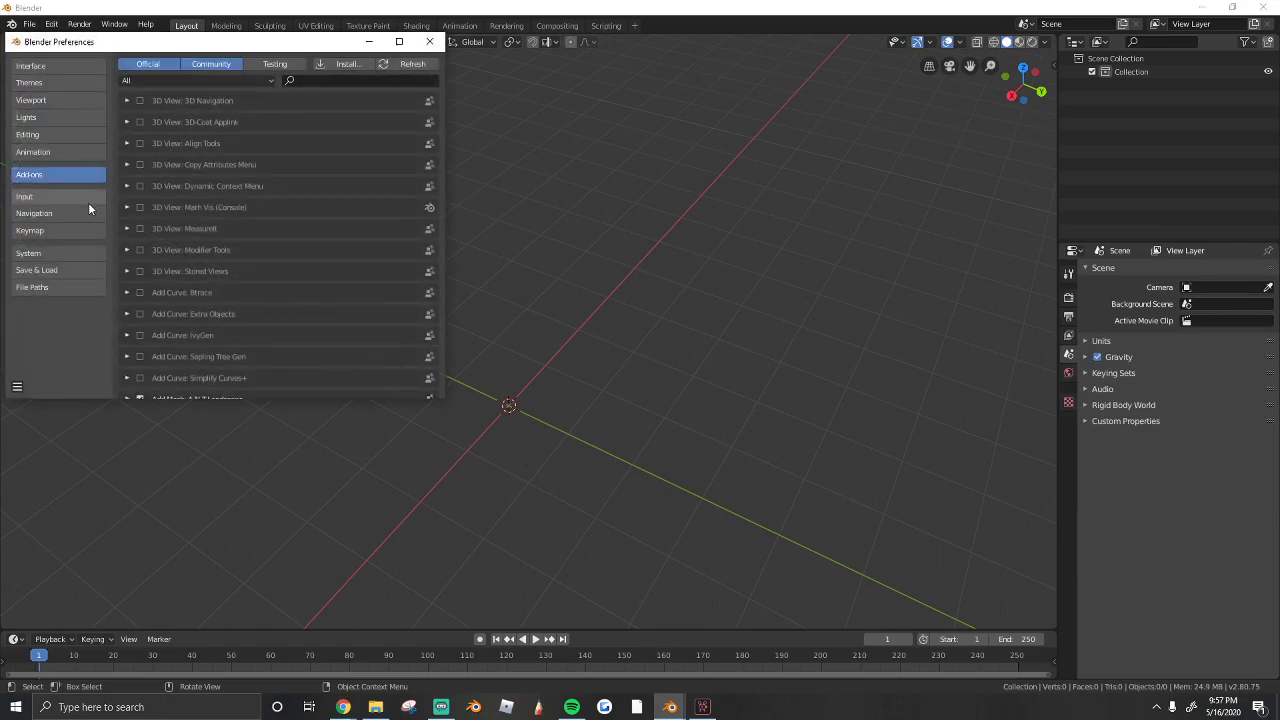
pyautogui.moveTo(183, 48); pyautogui.dragTo(325, 1)
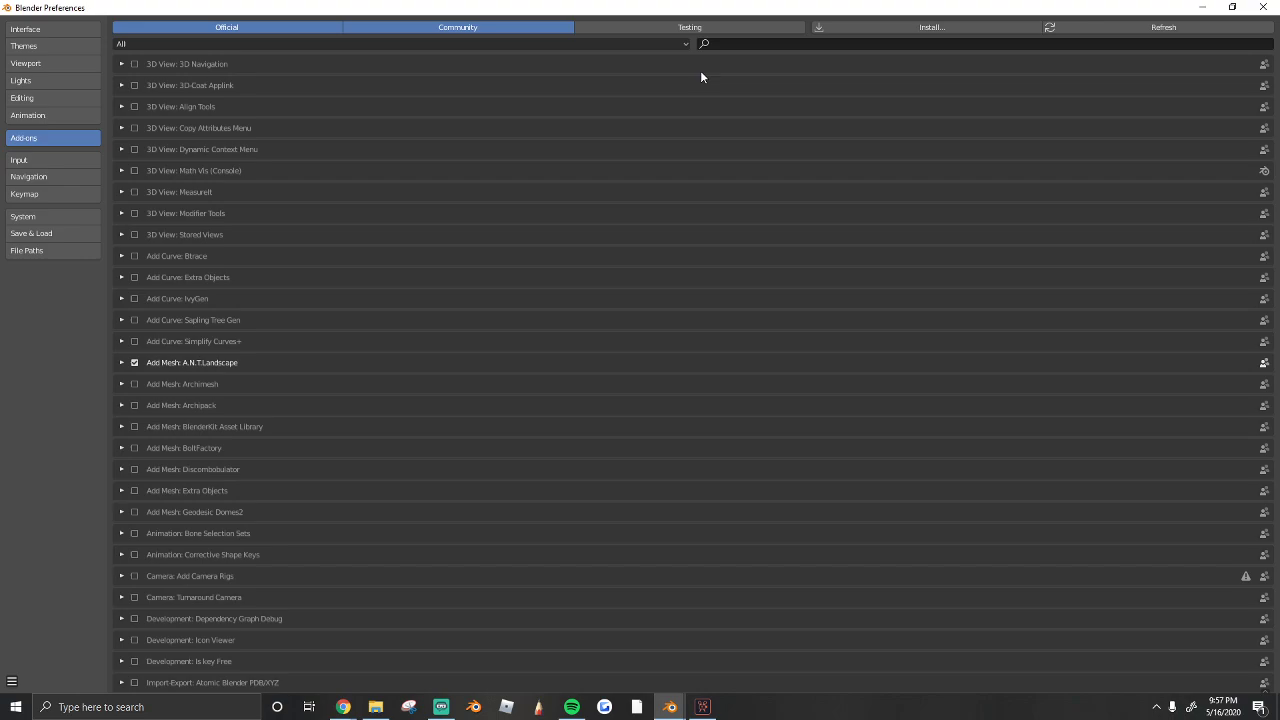
pyautogui.click(795, 40)
pyautogui.write('Land')
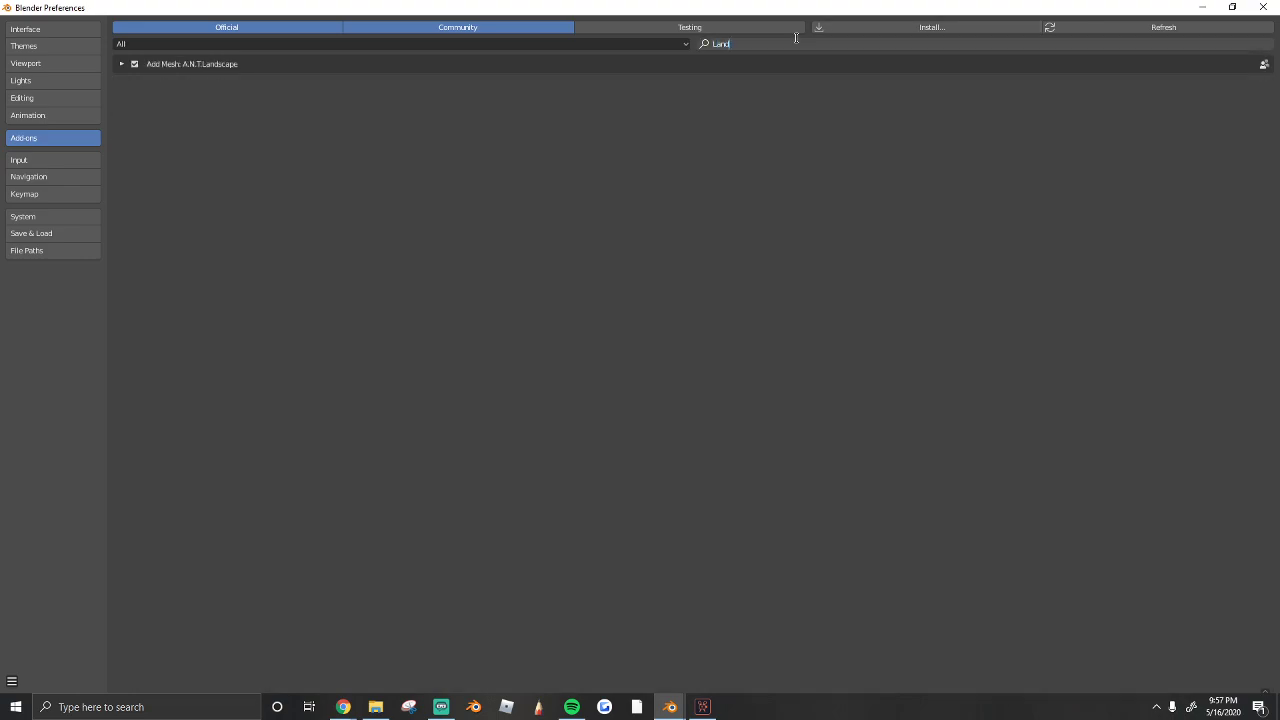
pyautogui.press('Return')
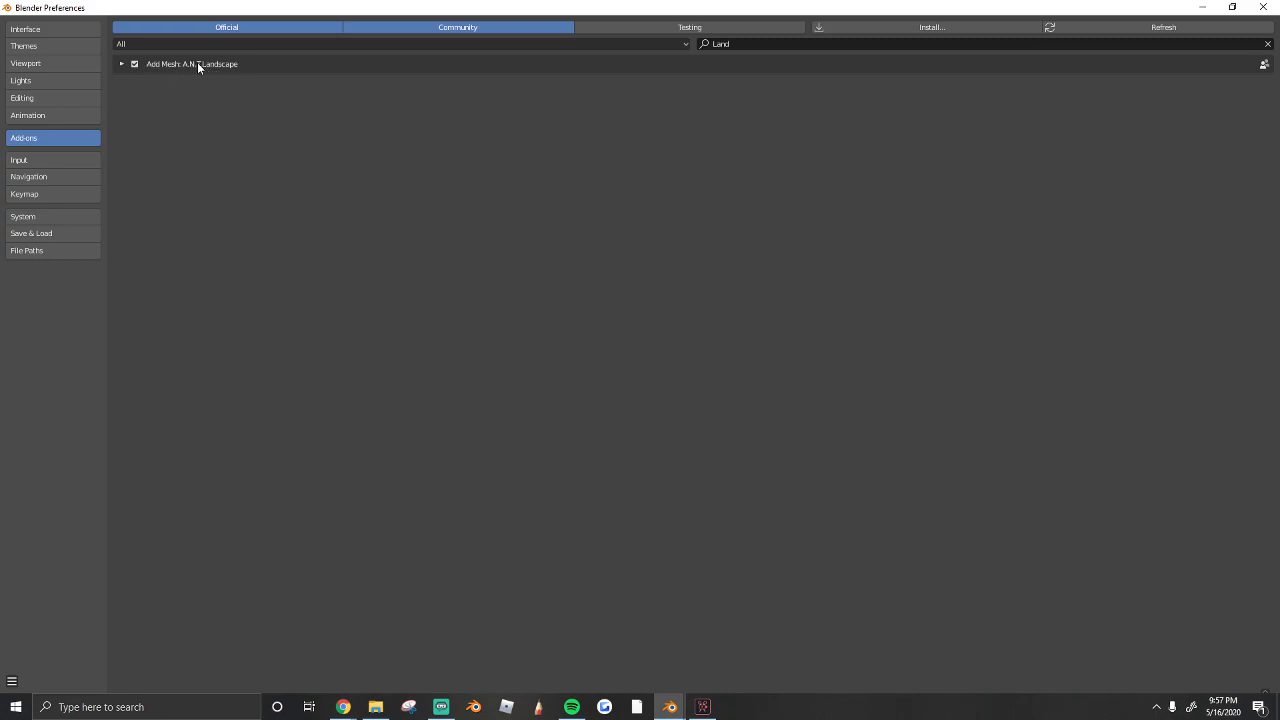
# Step: Make sure the Add Mesh: A.N.T.Landscape add-on is enabled, then save and close the preferences
pyautogui.click(135, 64)
pyautogui.click(16, 681)
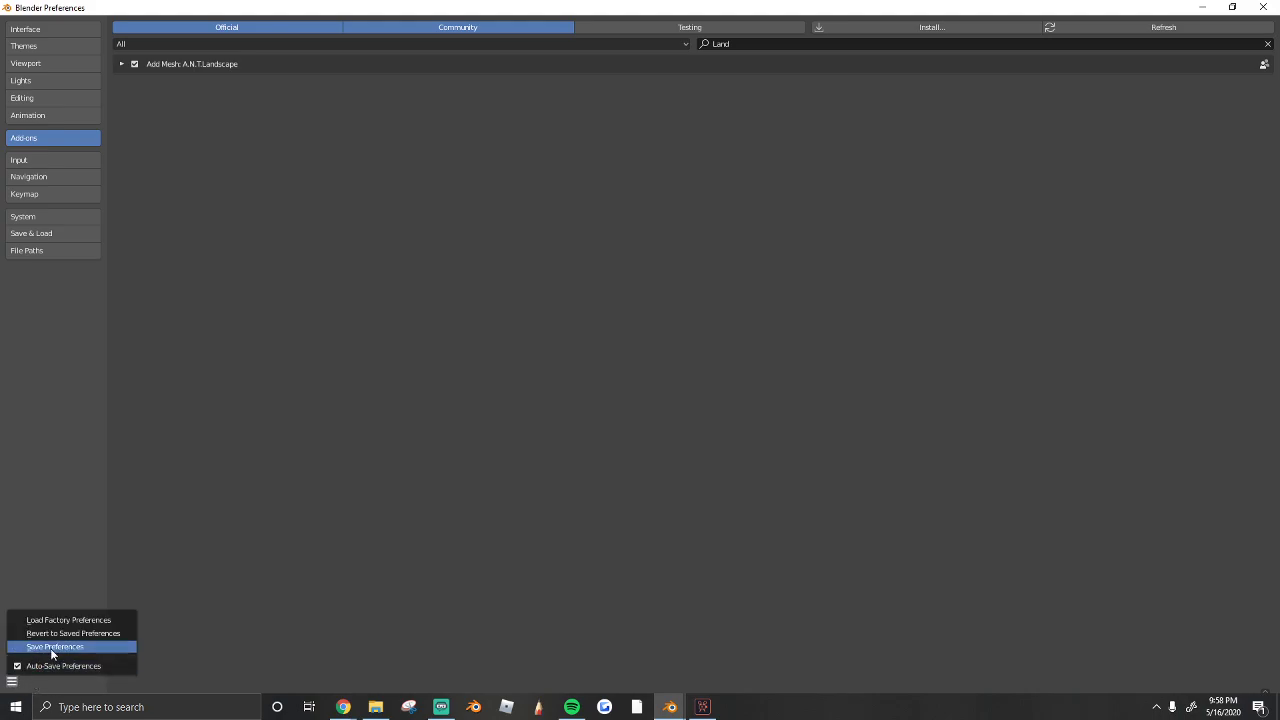
pyautogui.click(50, 647)
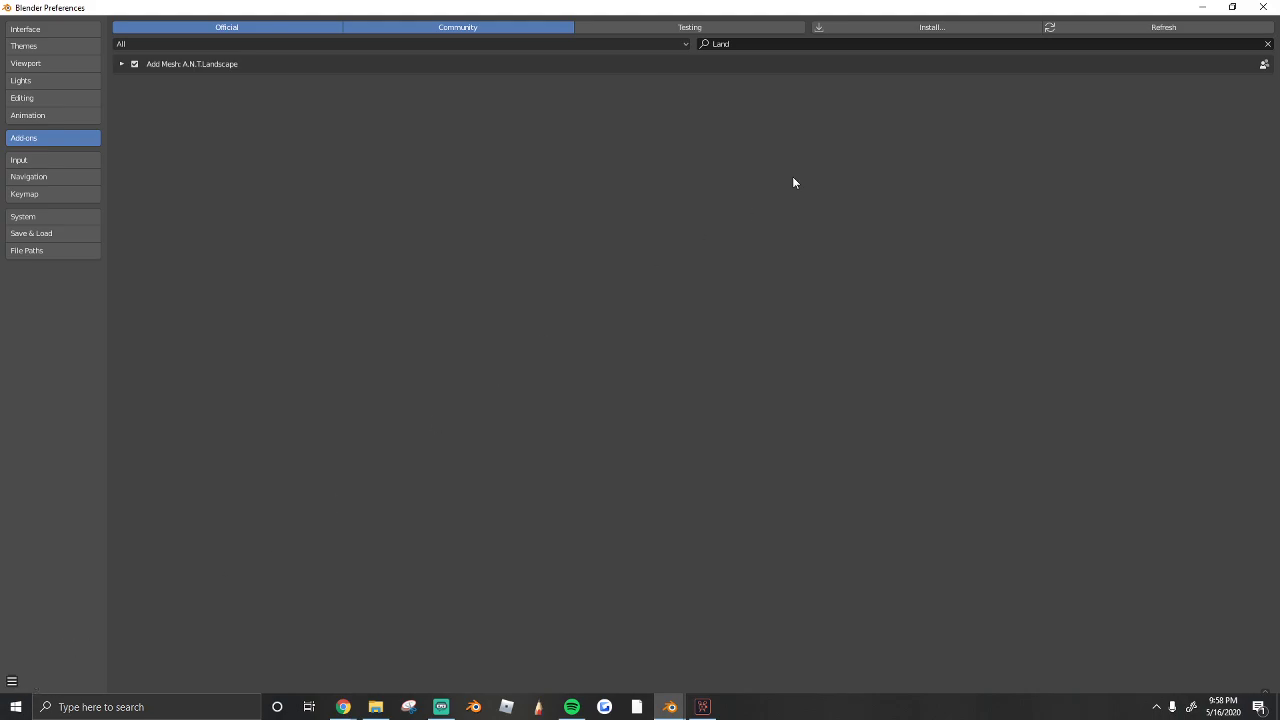
pyautogui.click(1261, 9)
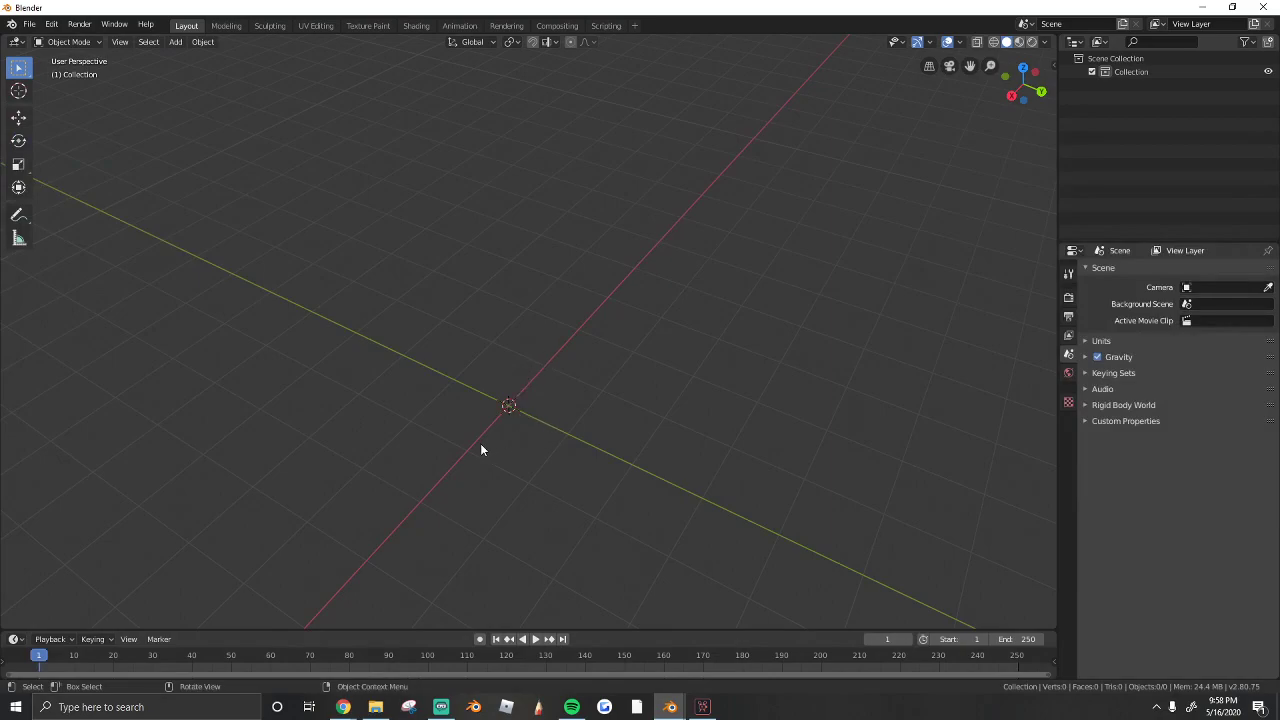
pyautogui.hotkey('ctrl', 'c')
pyautogui.moveTo(554, 410); pyautogui.dragTo(314, 265, button='middle')
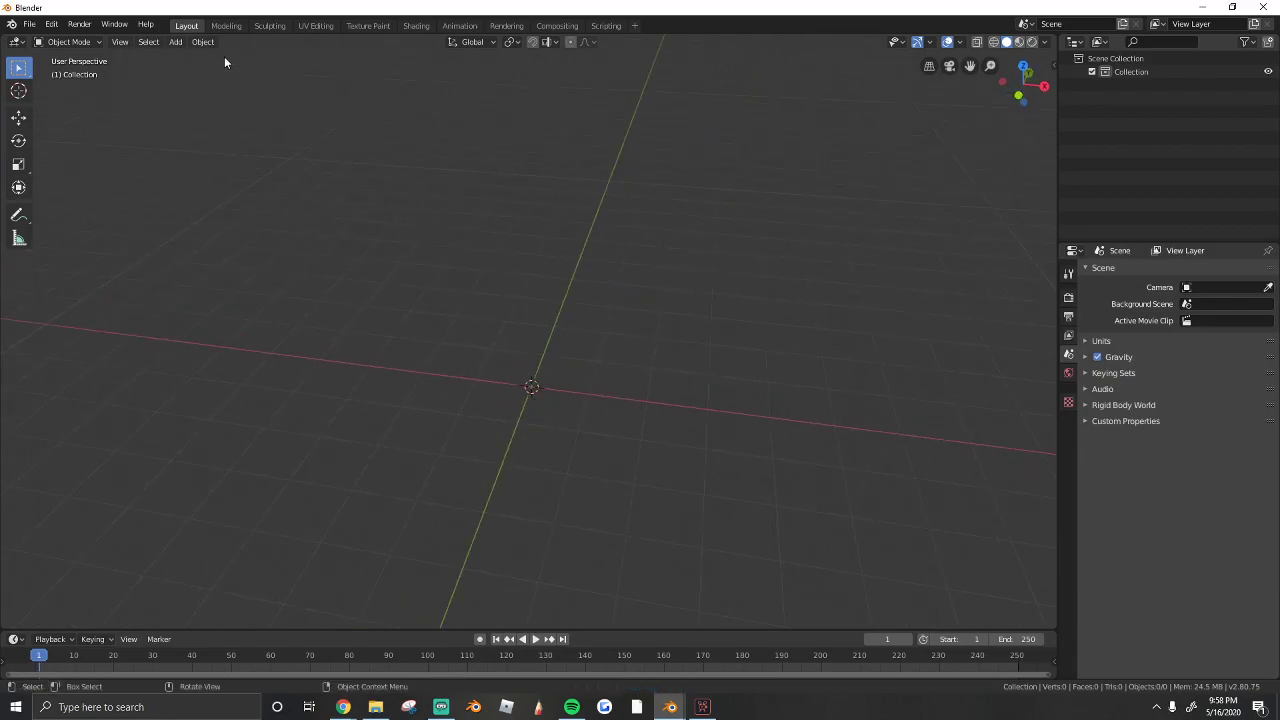
pyautogui.click(180, 43)
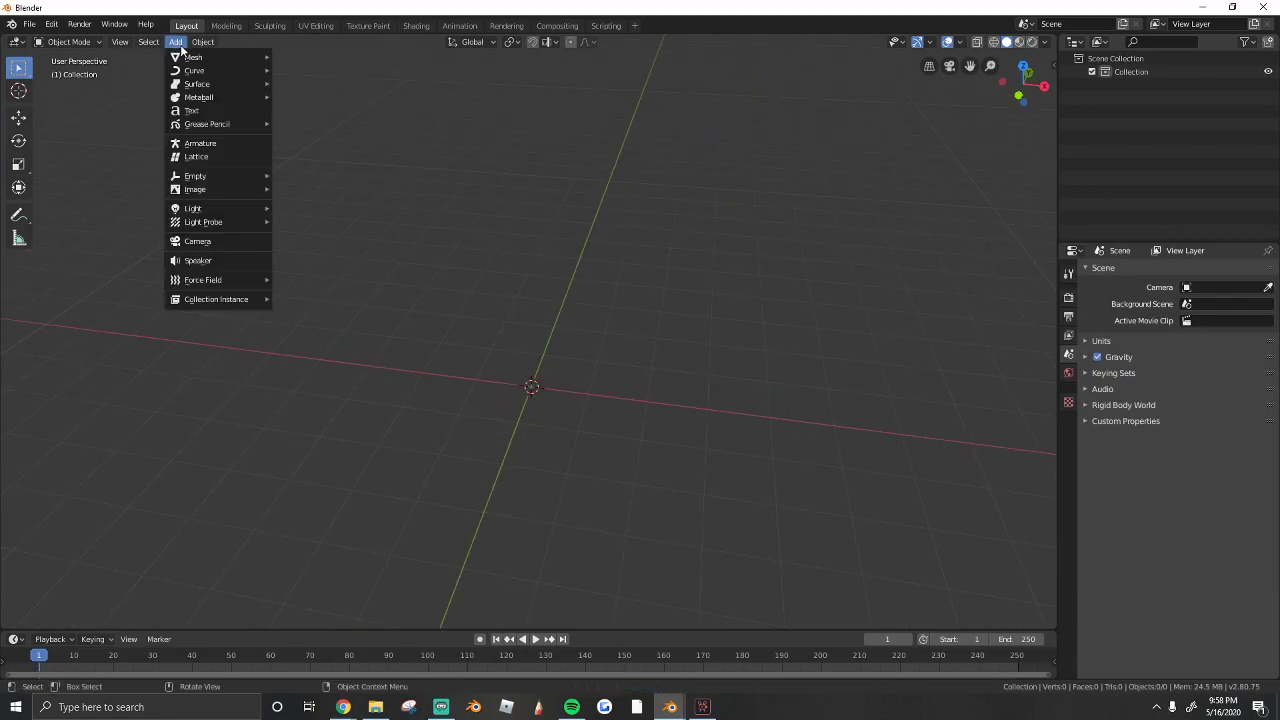
pyautogui.moveTo(200, 57)
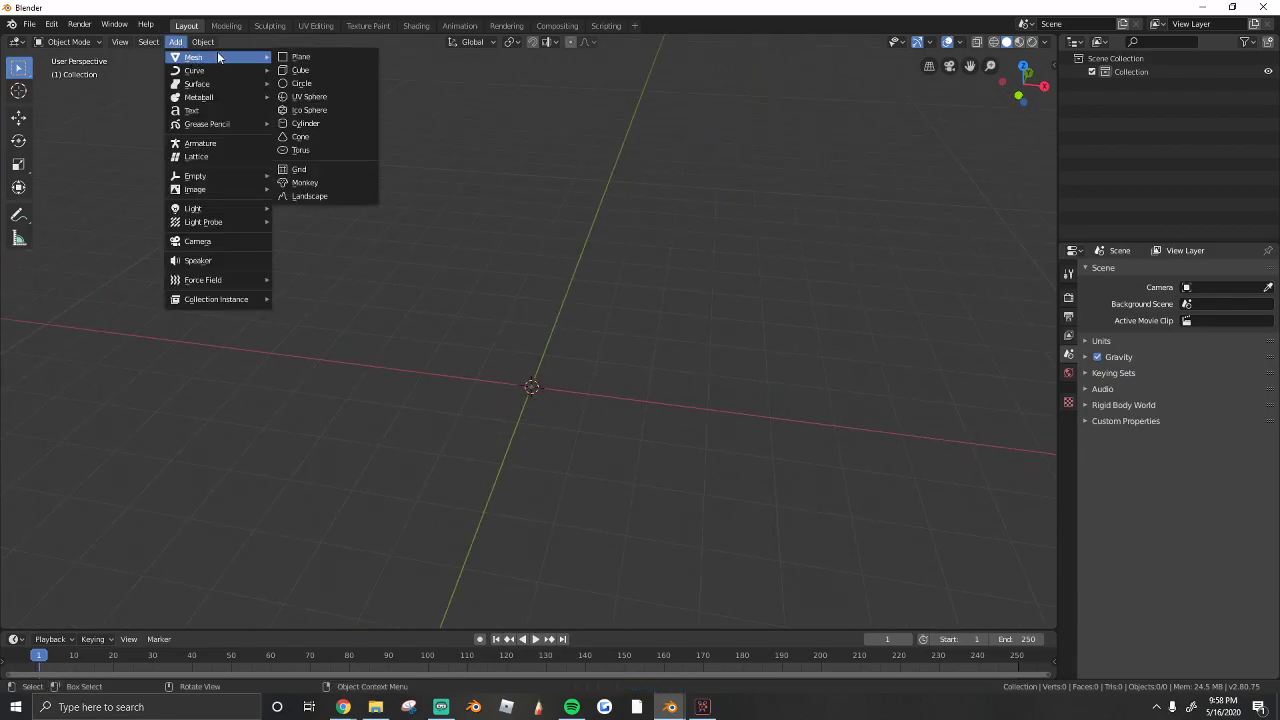
pyautogui.click(321, 199)
pyautogui.scroll(4, 557, 420)
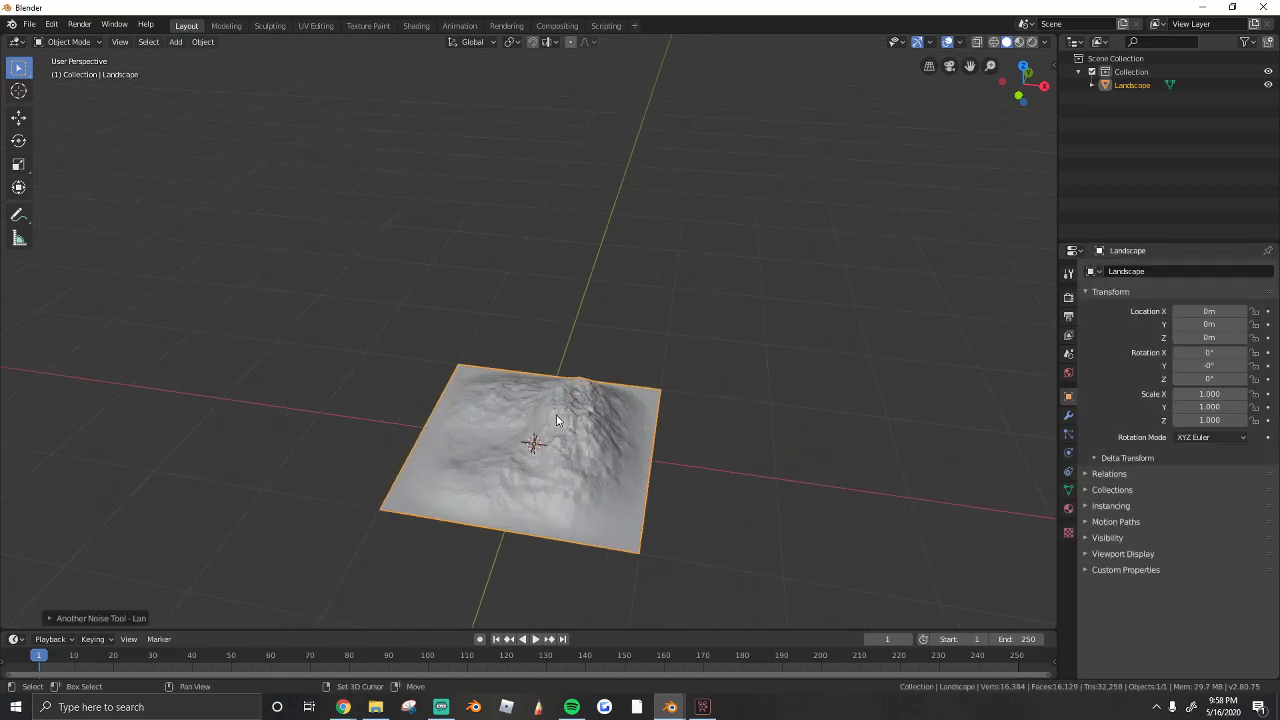
pyautogui.click(556, 424)
pyautogui.keyDown('shift'); pyautogui.moveTo(539, 427); pyautogui.dragTo(518, 354, button='middle'); pyautogui.keyUp('shift')
pyautogui.scroll(1, 487, 394)
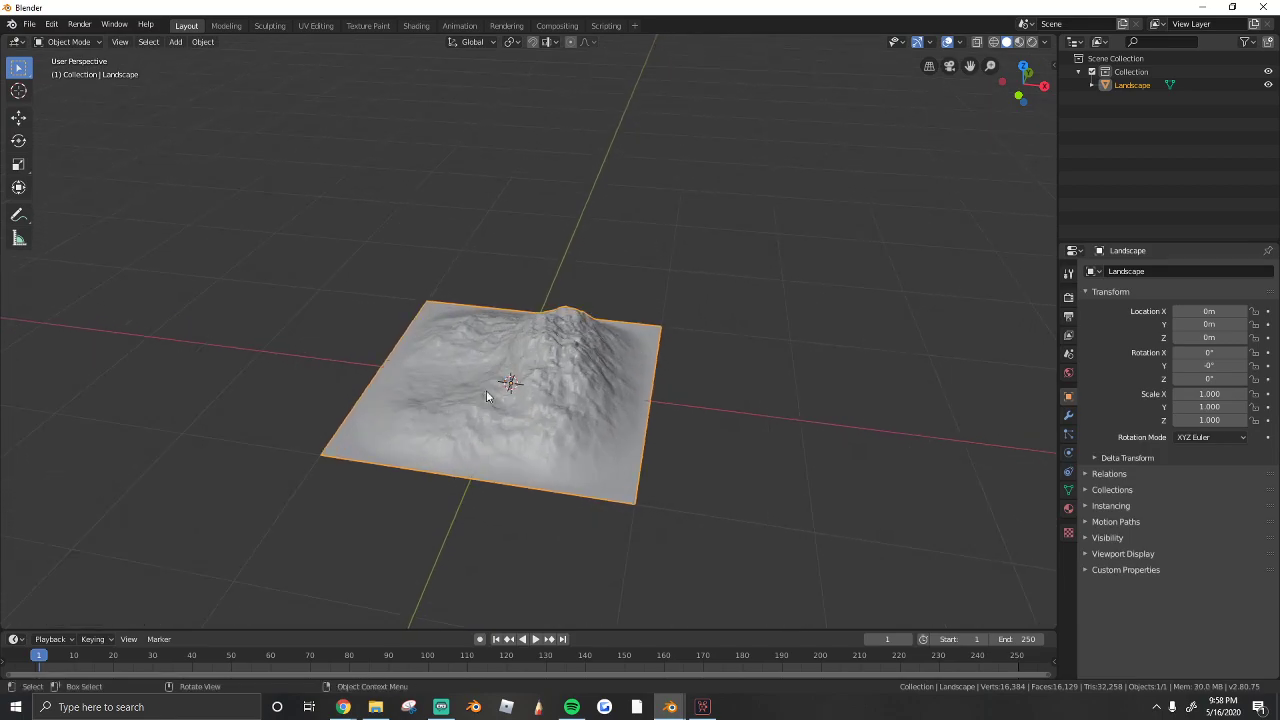
pyautogui.keyDown('shift'); pyautogui.moveTo(503, 419); pyautogui.dragTo(514, 401, button='middle'); pyautogui.keyUp('shift')
pyautogui.scroll(2, 419, 460)
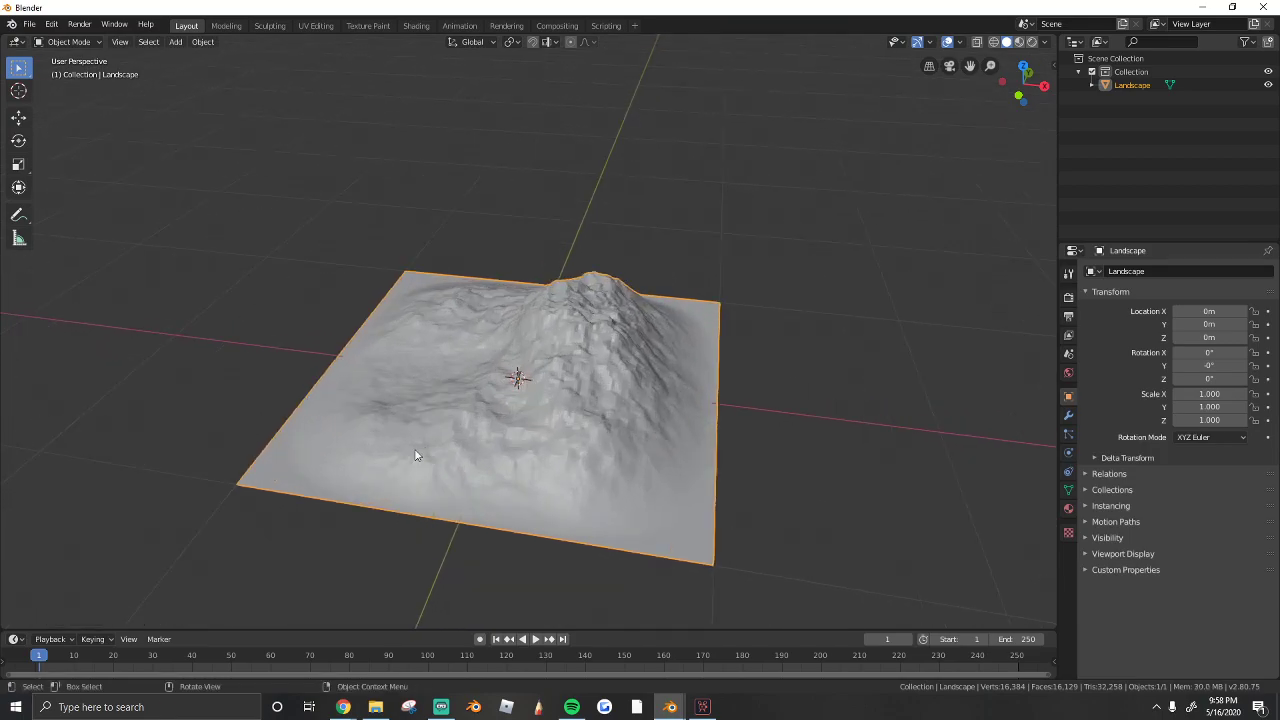
pyautogui.press('x')
pyautogui.click(405, 452)
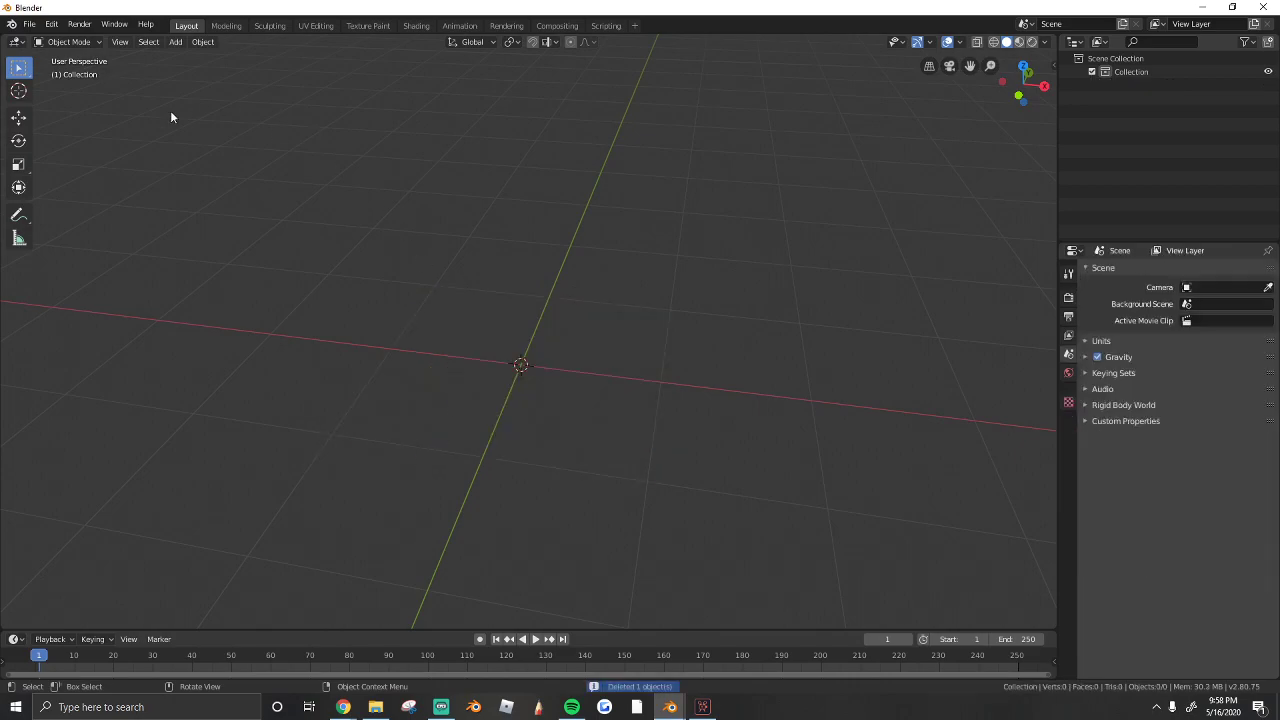
# Step: Add a Landscape mesh at the origin and expand its Another Noise Tool settings
pyautogui.click(172, 42)
pyautogui.moveTo(197, 63)
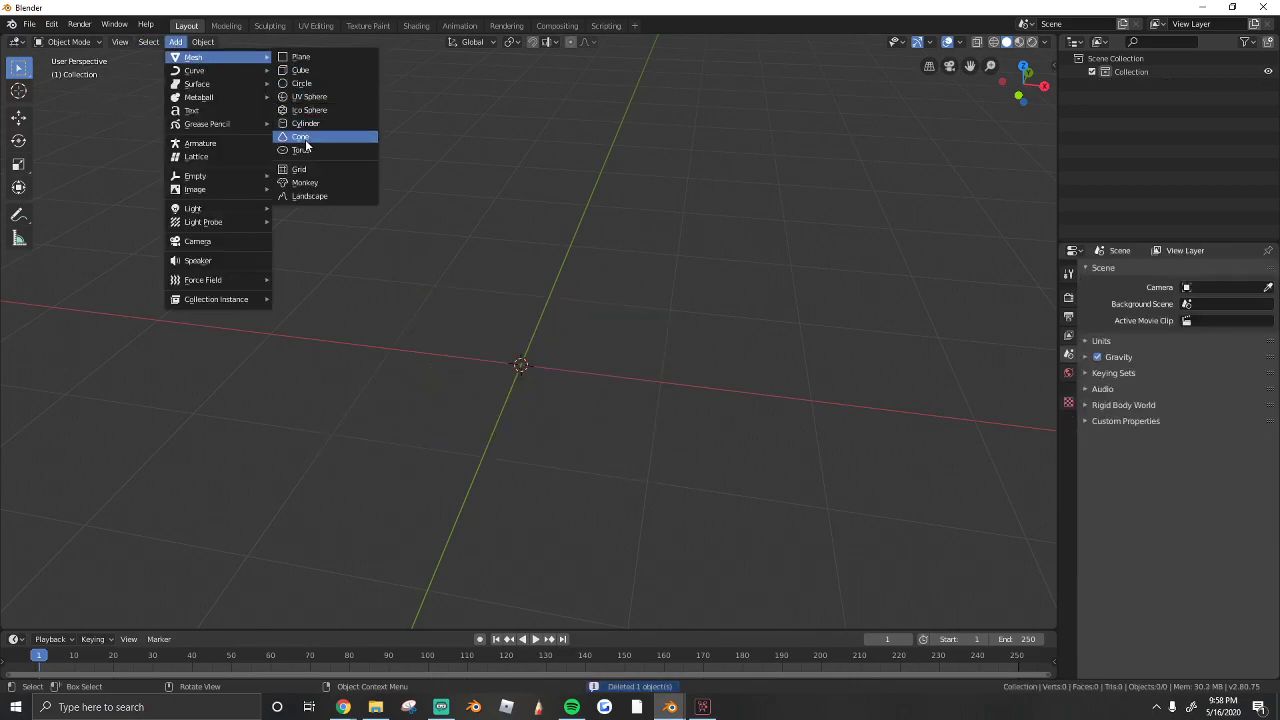
pyautogui.click(318, 198)
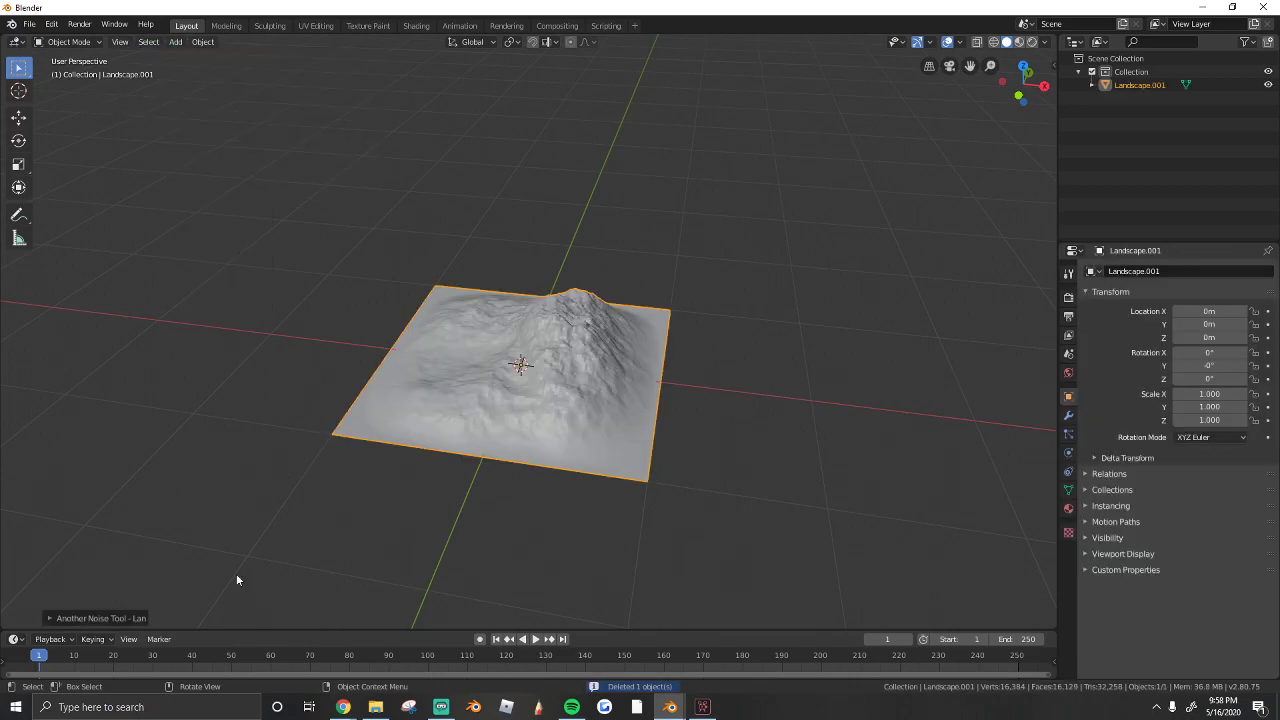
pyautogui.click(128, 620)
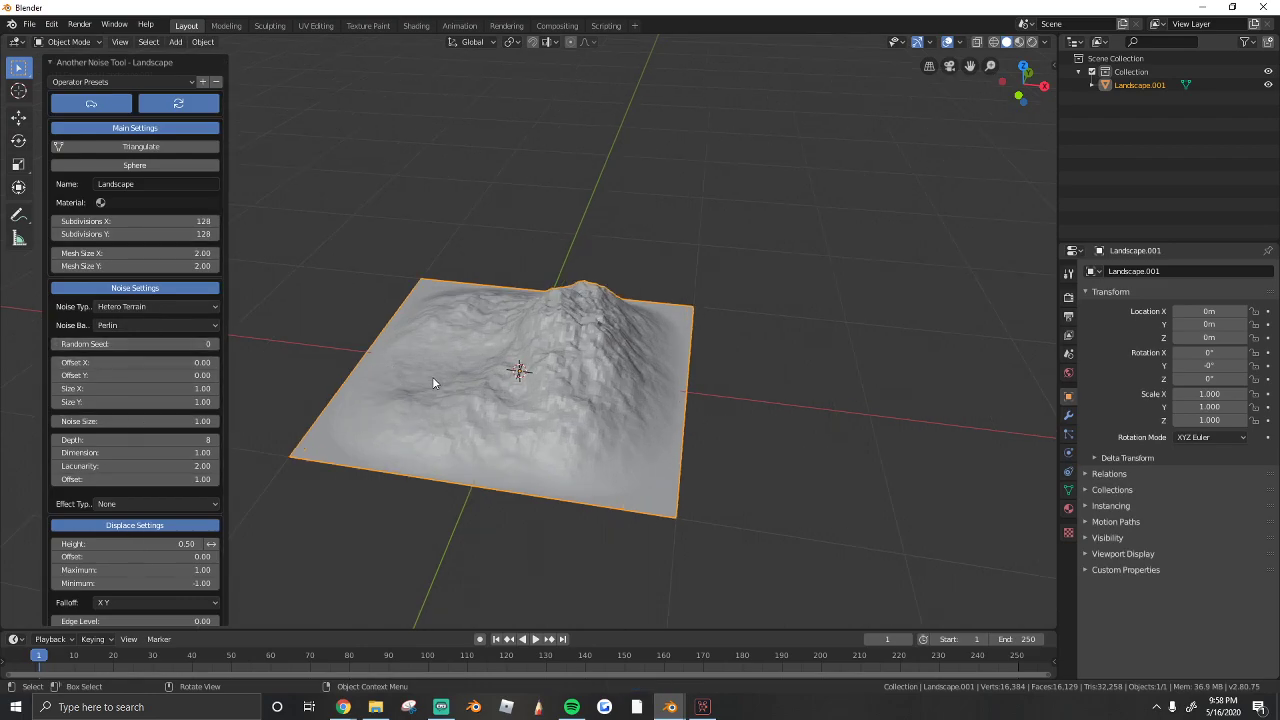
# Step: Set the landscape's noise depth to 11, its noise offset X to 0.54 and its displacement height to 0.95
pyautogui.scroll(-1, 115, 440)
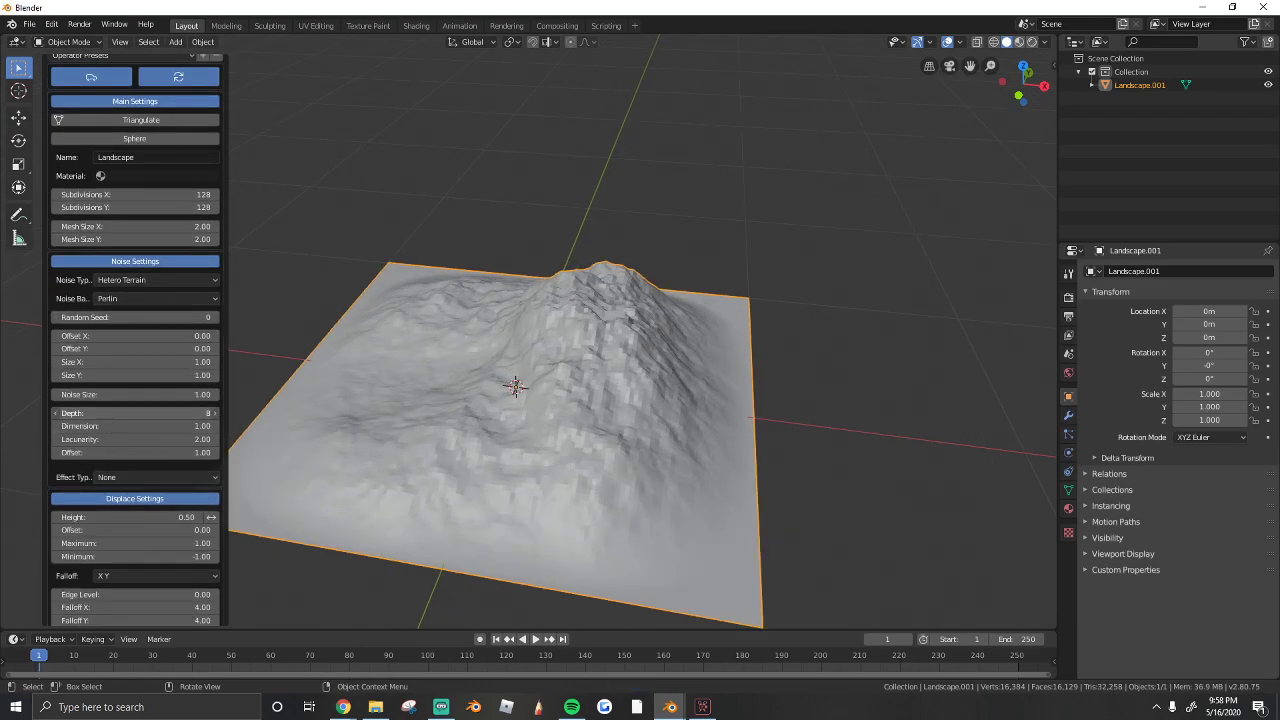
pyautogui.moveTo(135, 413)
pyautogui.mouseDown()
pyautogui.moveTo(80, 413)
pyautogui.moveTo(135, 413)
pyautogui.mouseUp()
pyautogui.moveTo(135, 336)
pyautogui.mouseDown()
pyautogui.moveTo(215, 336)
pyautogui.moveTo(160, 336)
pyautogui.mouseUp()
pyautogui.moveTo(100, 517); pyautogui.dragTo(110, 517)
pyautogui.moveTo(211, 517)
pyautogui.mouseDown()
pyautogui.moveTo(250, 517)
pyautogui.moveTo(211, 517)
pyautogui.moveTo(225, 517)
pyautogui.mouseUp()
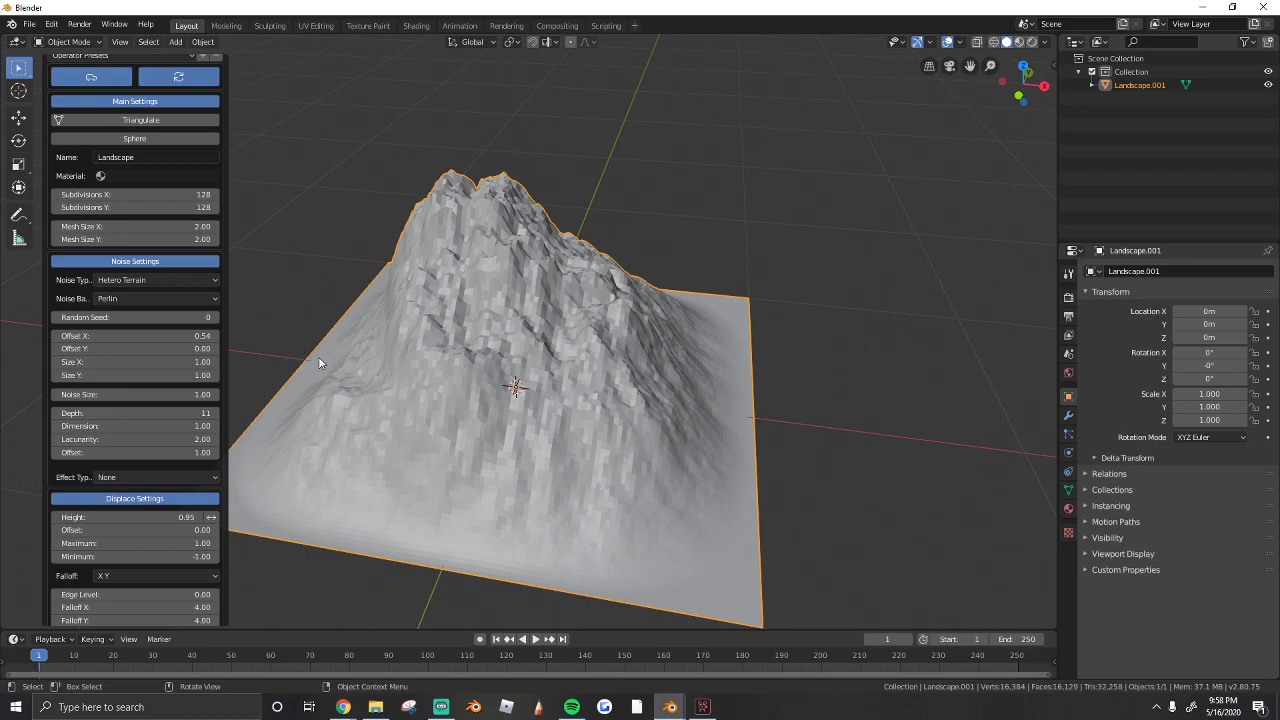
pyautogui.click(504, 310)
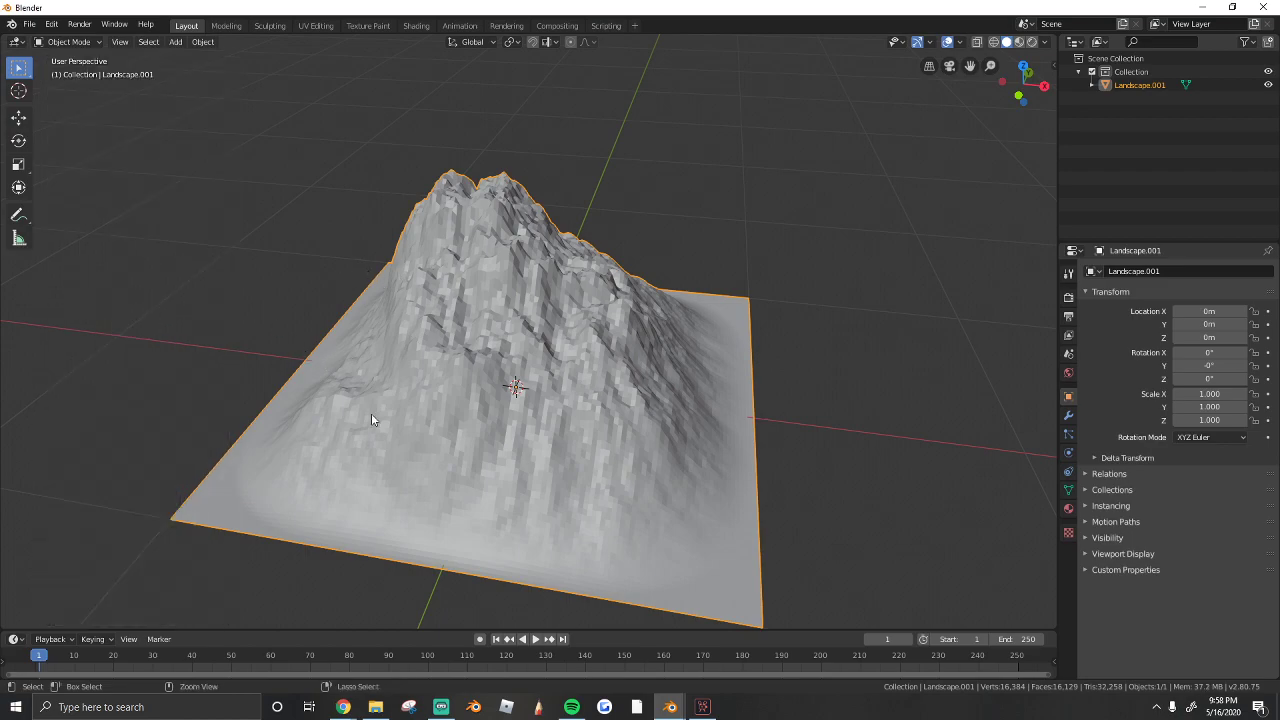
# Step: Inspect the landscape's mesh density in wireframe shading and return to solid shading
pyautogui.press('z')
pyautogui.click(300, 414)
pyautogui.press('z')
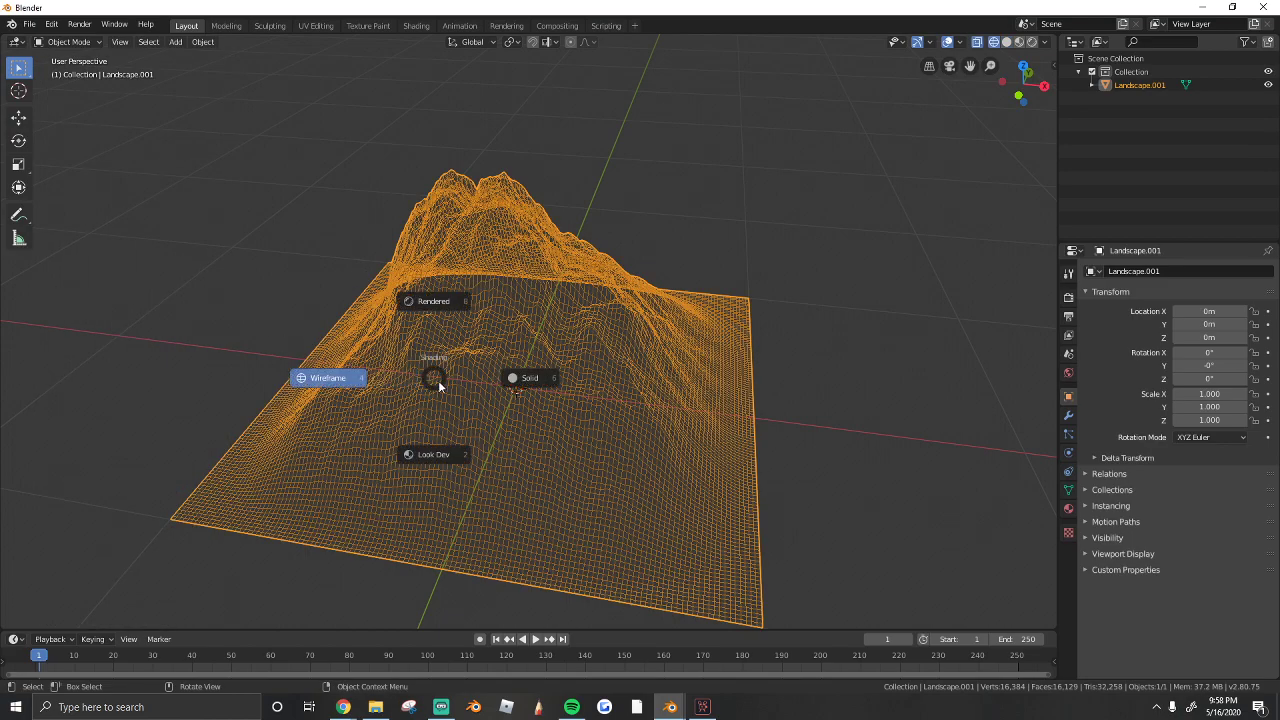
pyautogui.click(515, 372)
# Step: Delete the existing landscape and add a new Landscape mesh at the origin
pyautogui.press('x')
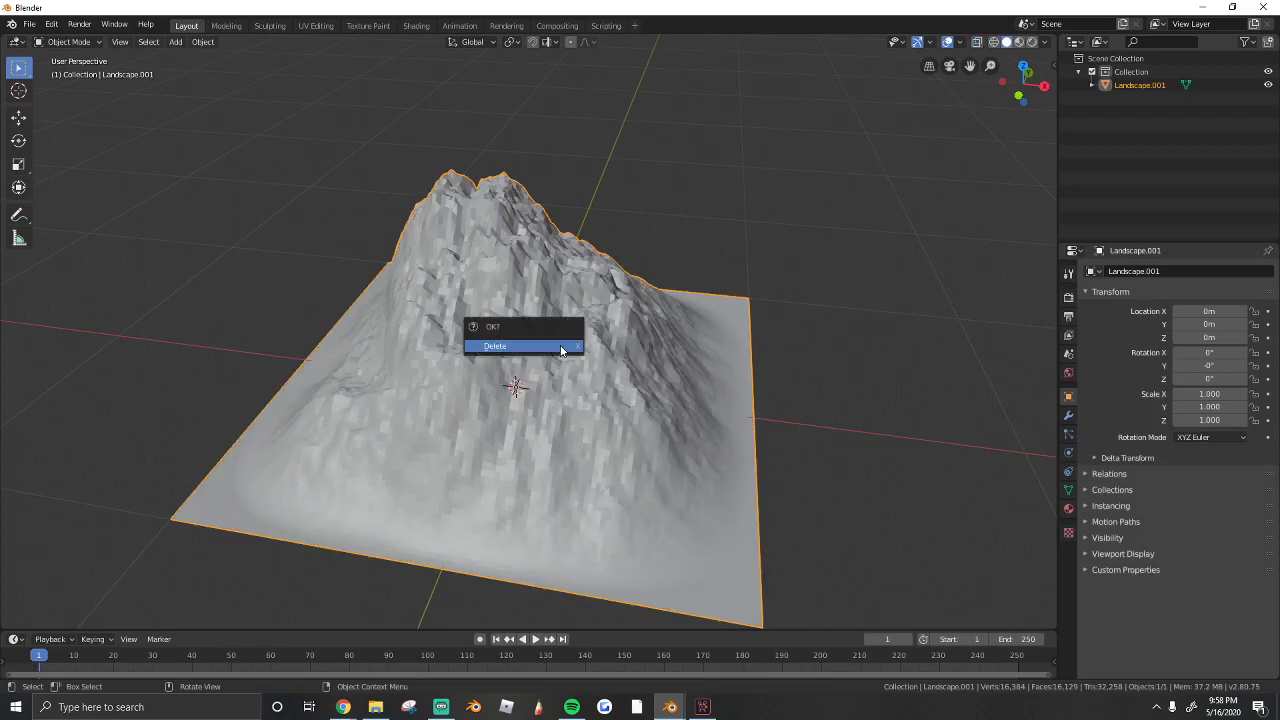
pyautogui.click(561, 350)
pyautogui.click(175, 41)
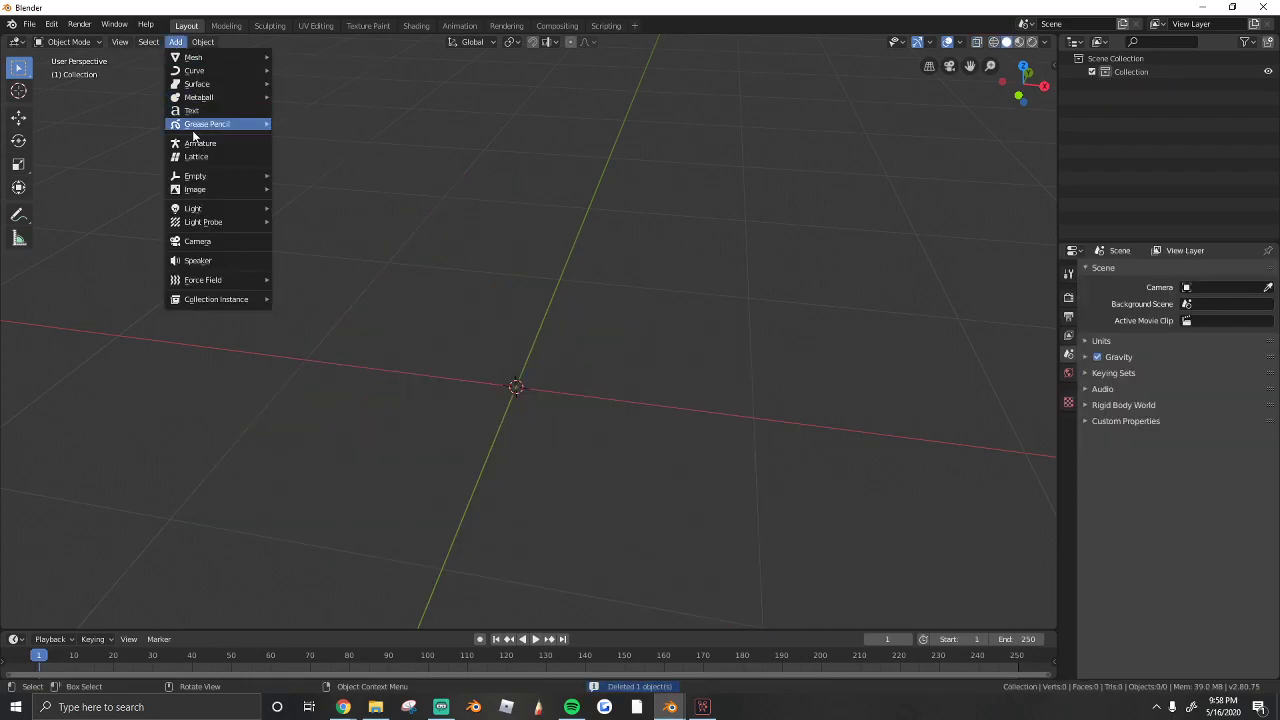
pyautogui.moveTo(240, 58)
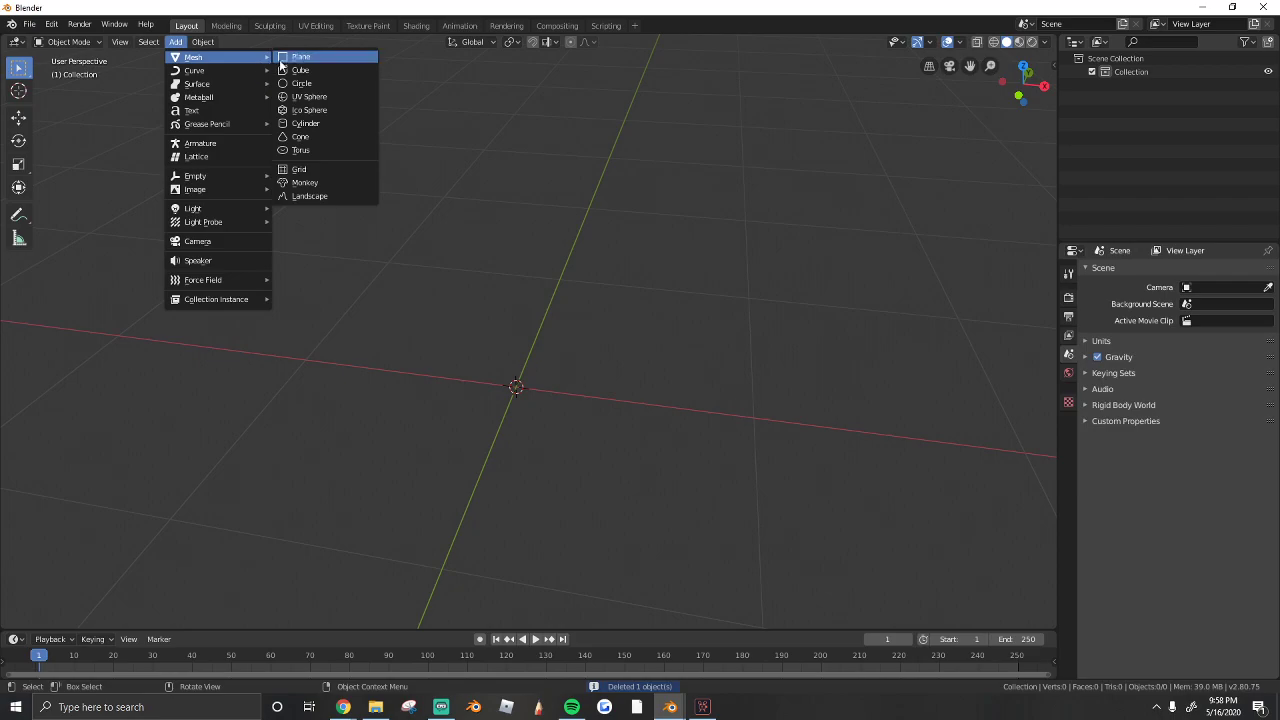
pyautogui.click(300, 196)
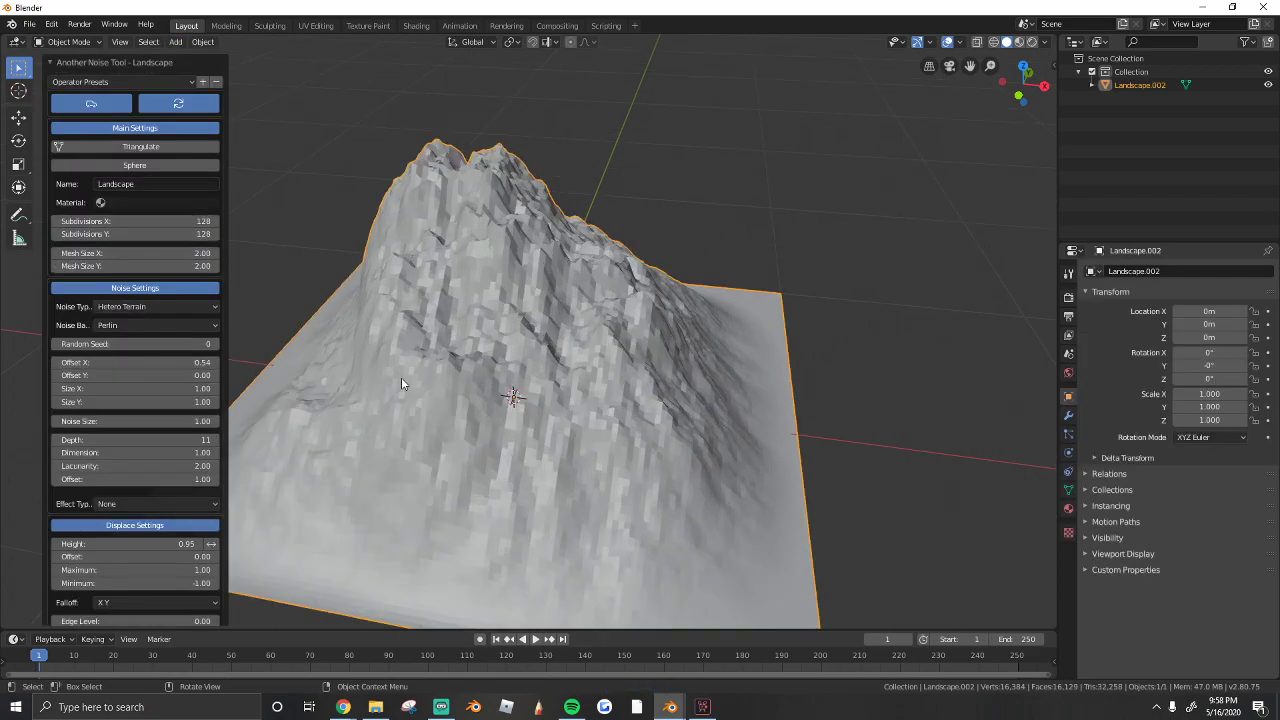
# Step: Set the new landscape's Subdivisions X and Subdivisions Y to 30 each
pyautogui.click(188, 221)
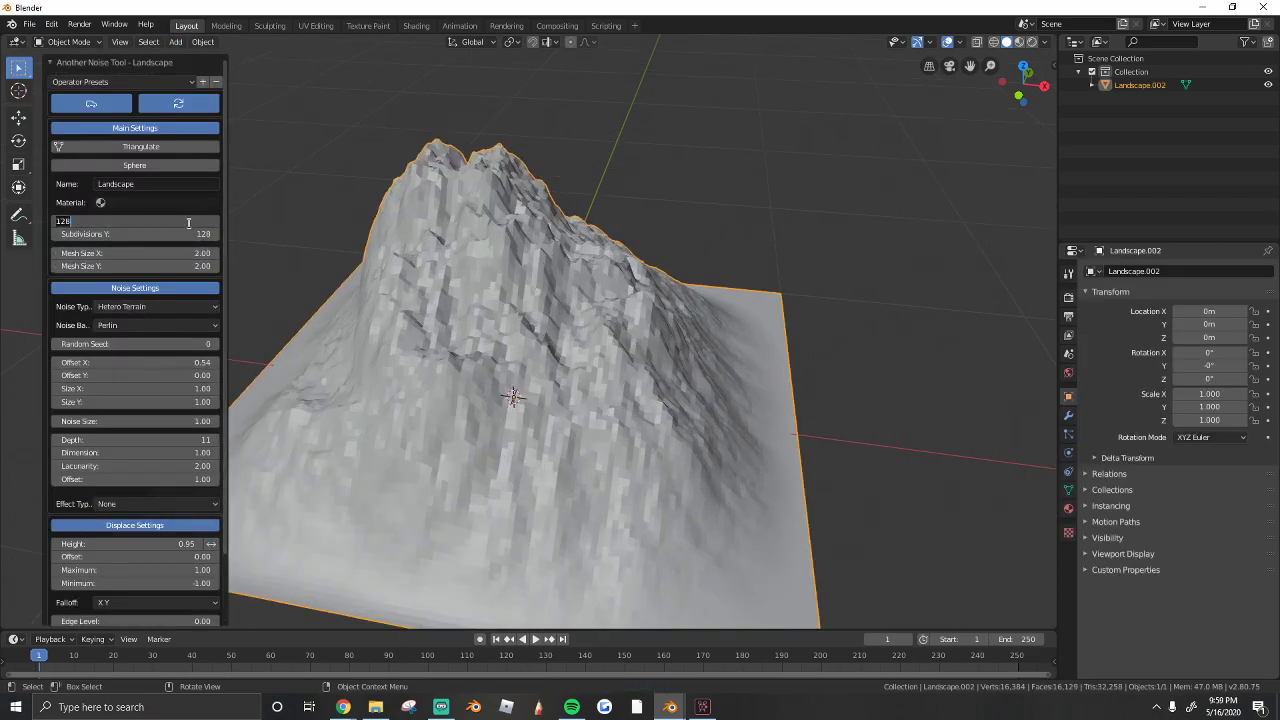
pyautogui.write('30')
pyautogui.press('Return')
pyautogui.click(189, 234)
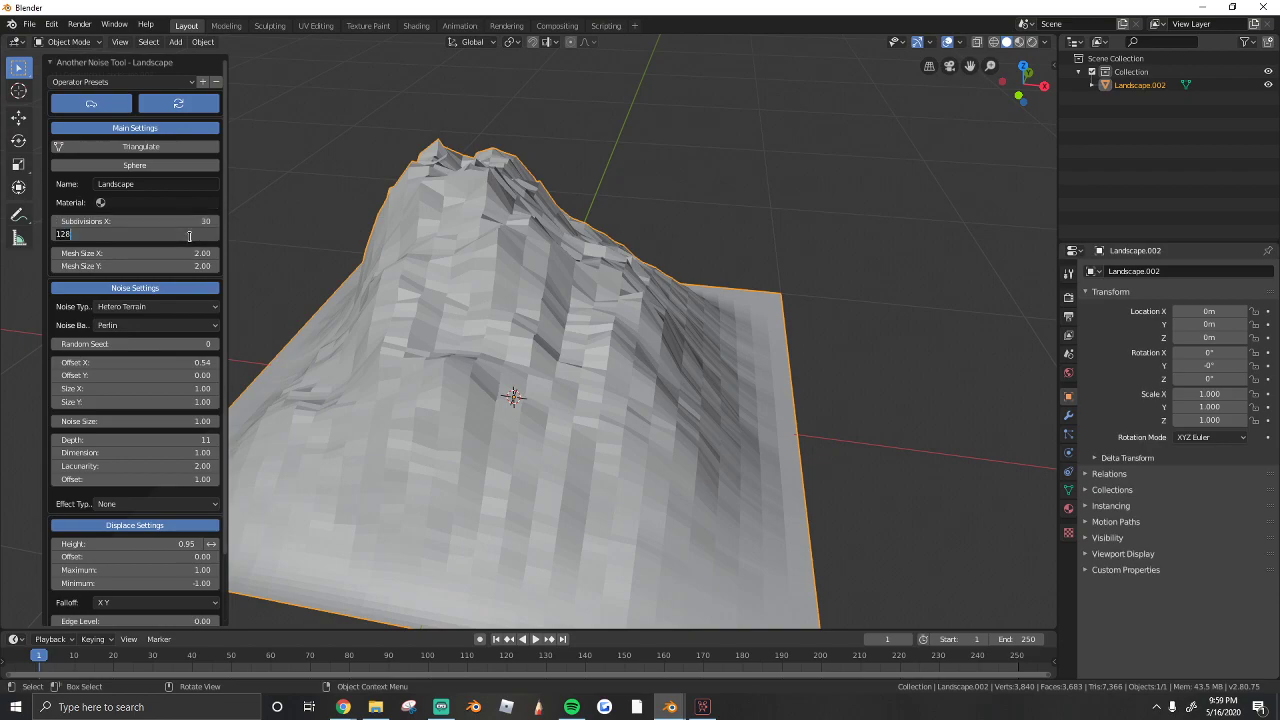
pyautogui.write('30')
pyautogui.press('Return')
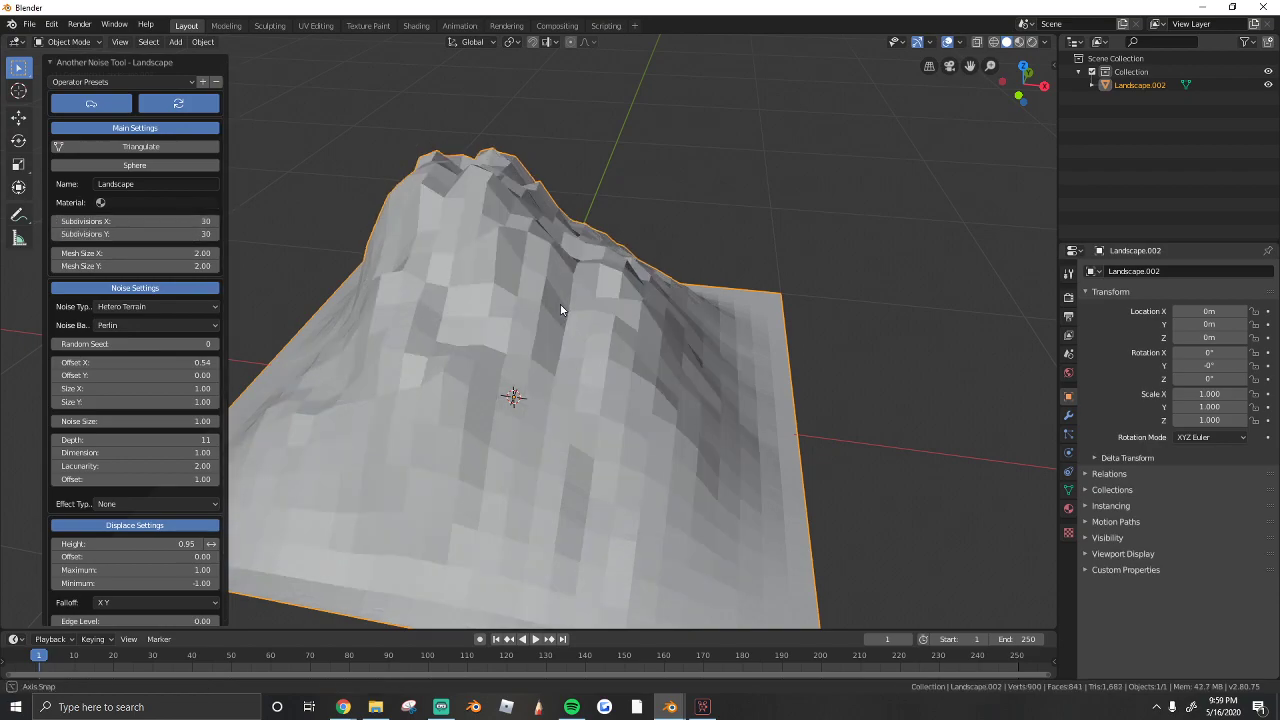
# Step: Add a Decimate modifier to the landscape
pyautogui.moveTo(560, 294); pyautogui.dragTo(760, 375, button='middle')
pyautogui.click(1068, 415)
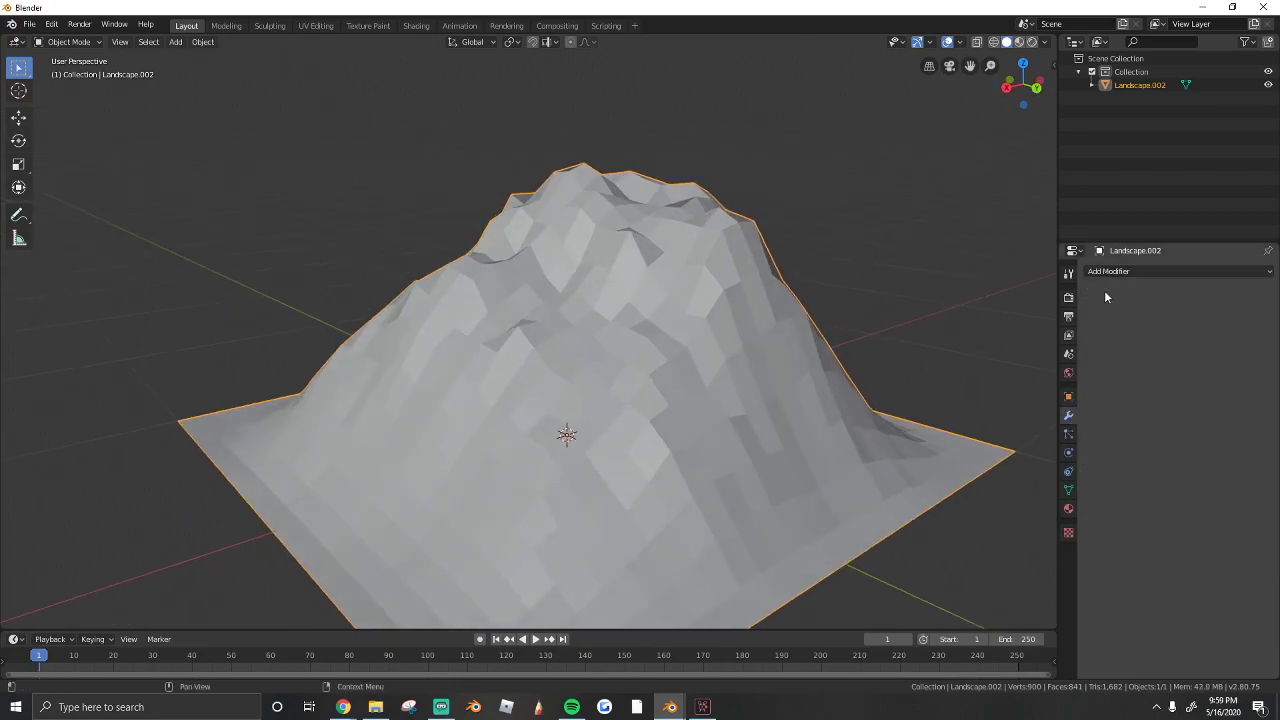
pyautogui.click(1124, 271)
pyautogui.click(1008, 360)
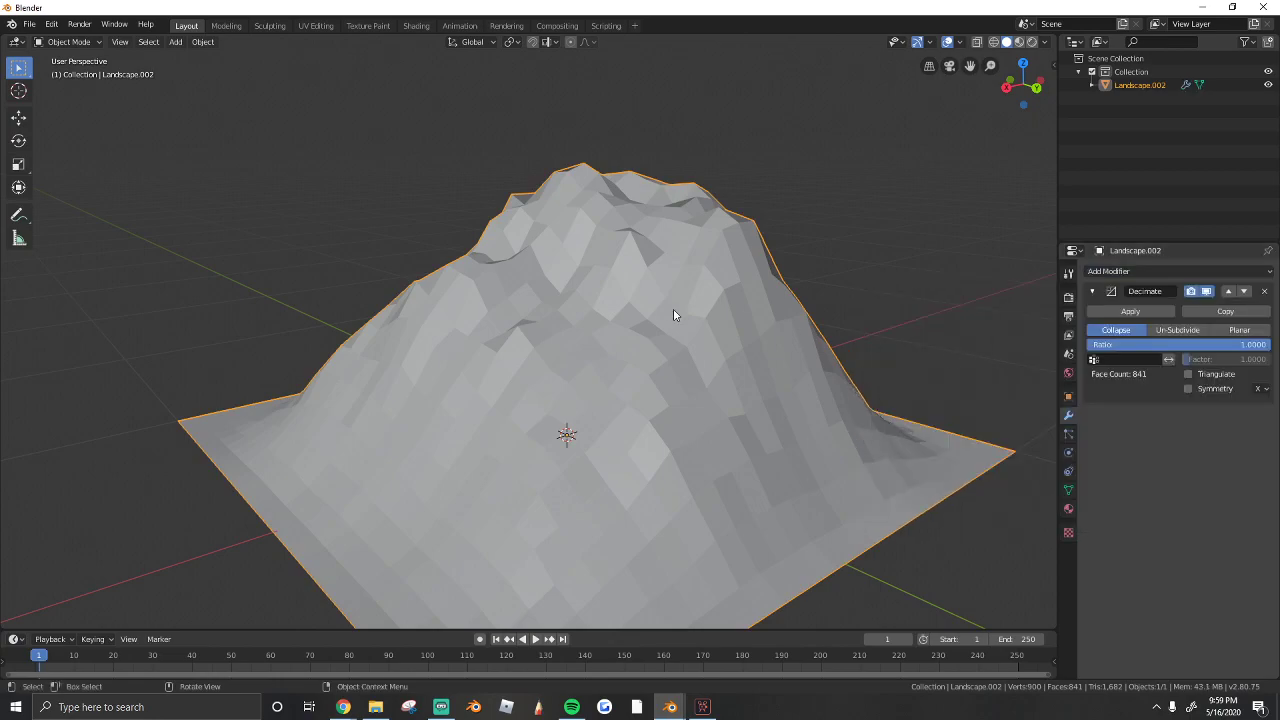
# Step: Lower the Decimate modifier's collapse ratio to about 0.31 and check the low-poly mountain from several sides
pyautogui.moveTo(674, 314); pyautogui.dragTo(608, 358, button='middle')
pyautogui.moveTo(545, 311); pyautogui.dragTo(474, 320, button='middle')
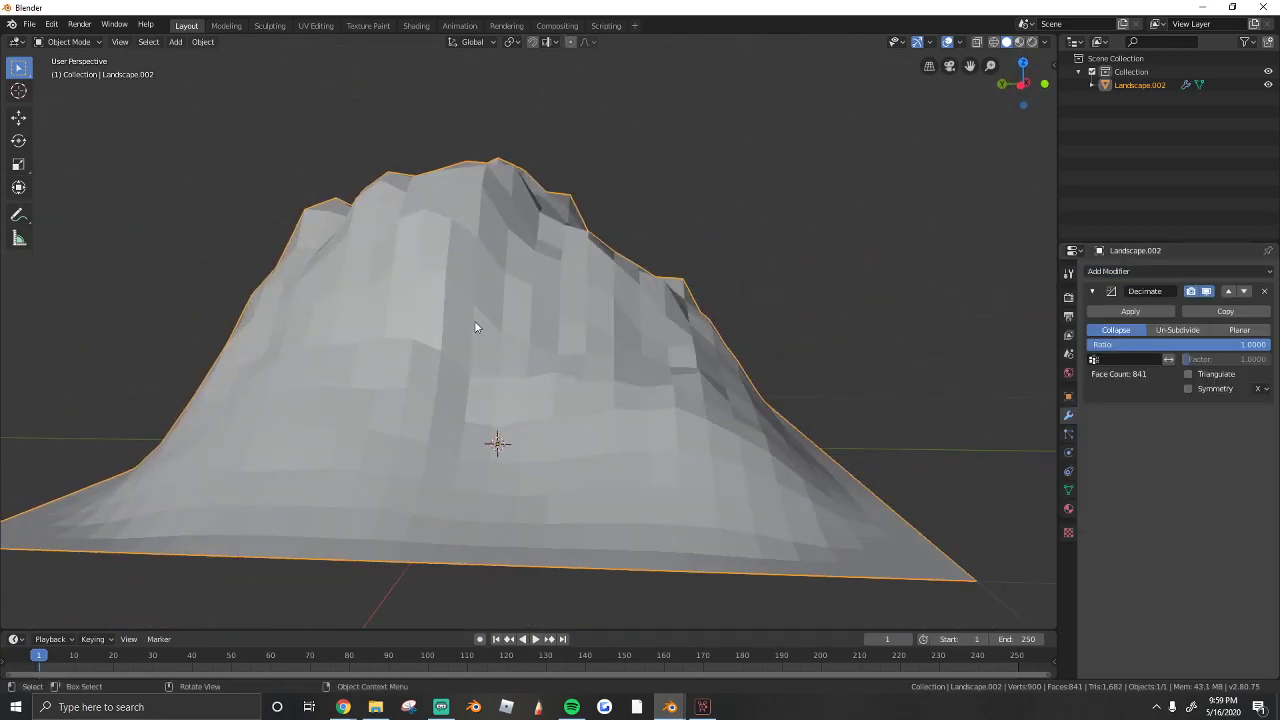
pyautogui.scroll(2, 471, 290)
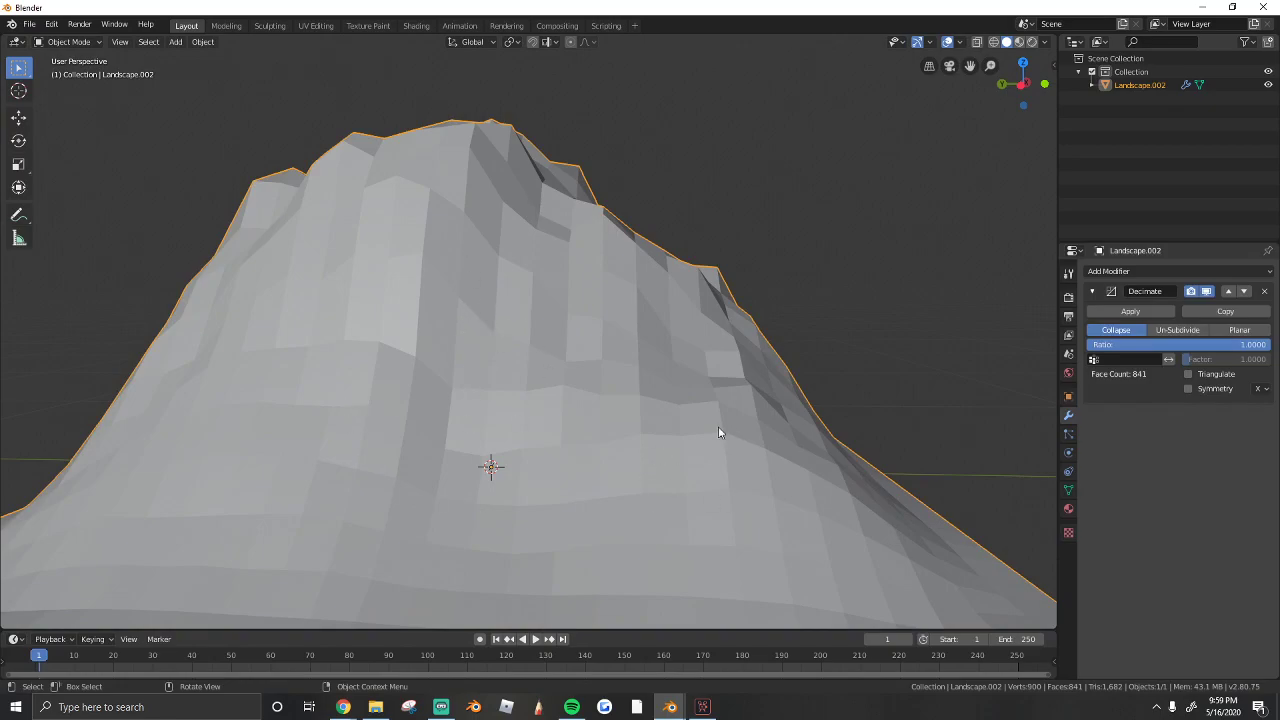
pyautogui.moveTo(718, 432)
pyautogui.mouseDown(button='middle')
pyautogui.moveTo(690, 444)
pyautogui.moveTo(728, 417)
pyautogui.mouseUp(button='middle')
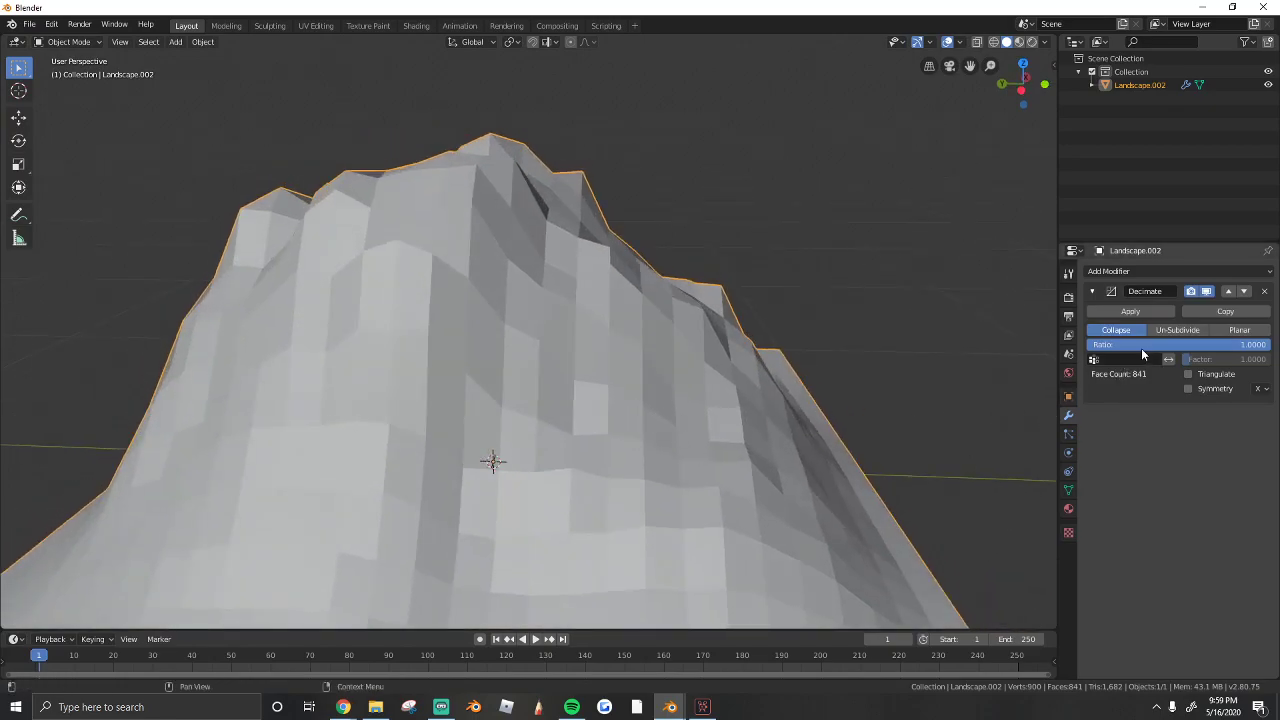
pyautogui.moveTo(1180, 349); pyautogui.dragTo(1073, 349)
pyautogui.scroll(-3, 686, 380)
pyautogui.moveTo(686, 380); pyautogui.dragTo(407, 353, button='middle')
pyautogui.scroll(3, 490, 364)
pyautogui.scroll(-1, 562, 276)
pyautogui.moveTo(625, 290); pyautogui.dragTo(700, 390, button='middle')
pyautogui.scroll(-2, 651, 371)
pyautogui.scroll(1, 646, 394)
pyautogui.moveTo(1162, 345)
pyautogui.mouseDown()
pyautogui.moveTo(1110, 345)
pyautogui.moveTo(1142, 345)
pyautogui.mouseUp()
pyautogui.moveTo(1006, 381); pyautogui.dragTo(508, 186, button='middle')
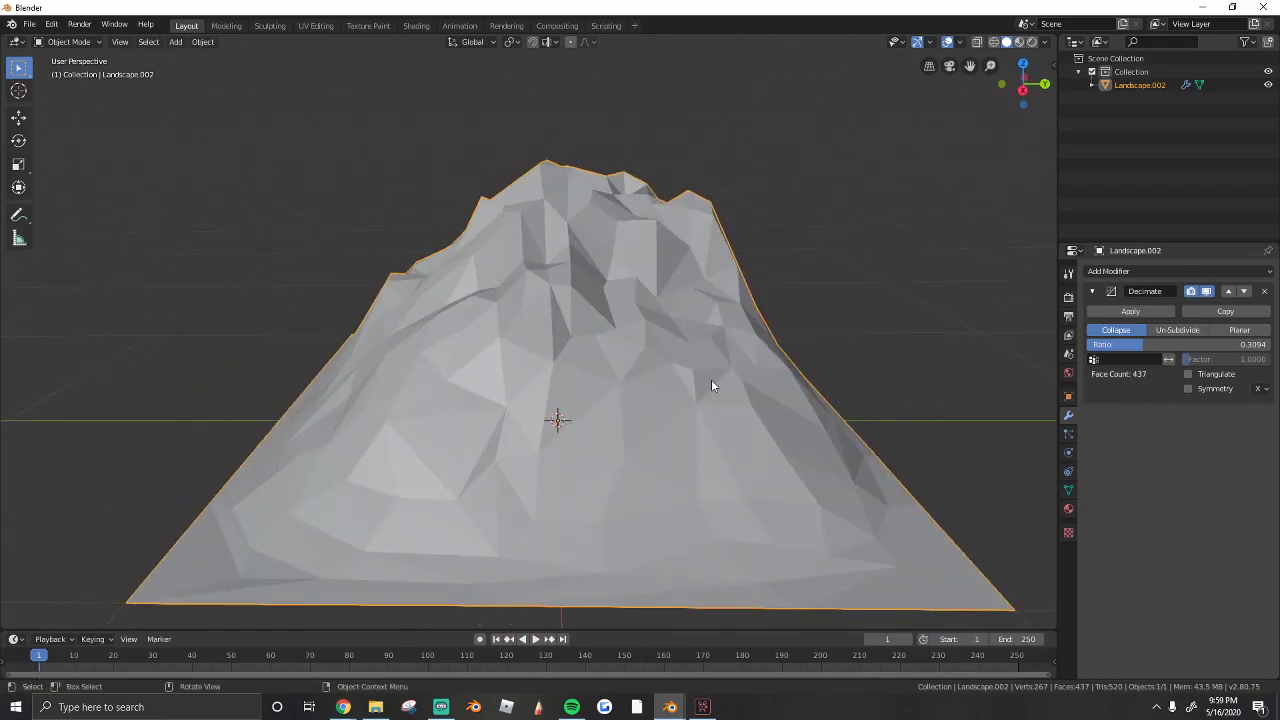
pyautogui.moveTo(696, 362); pyautogui.dragTo(567, 289, button='middle')
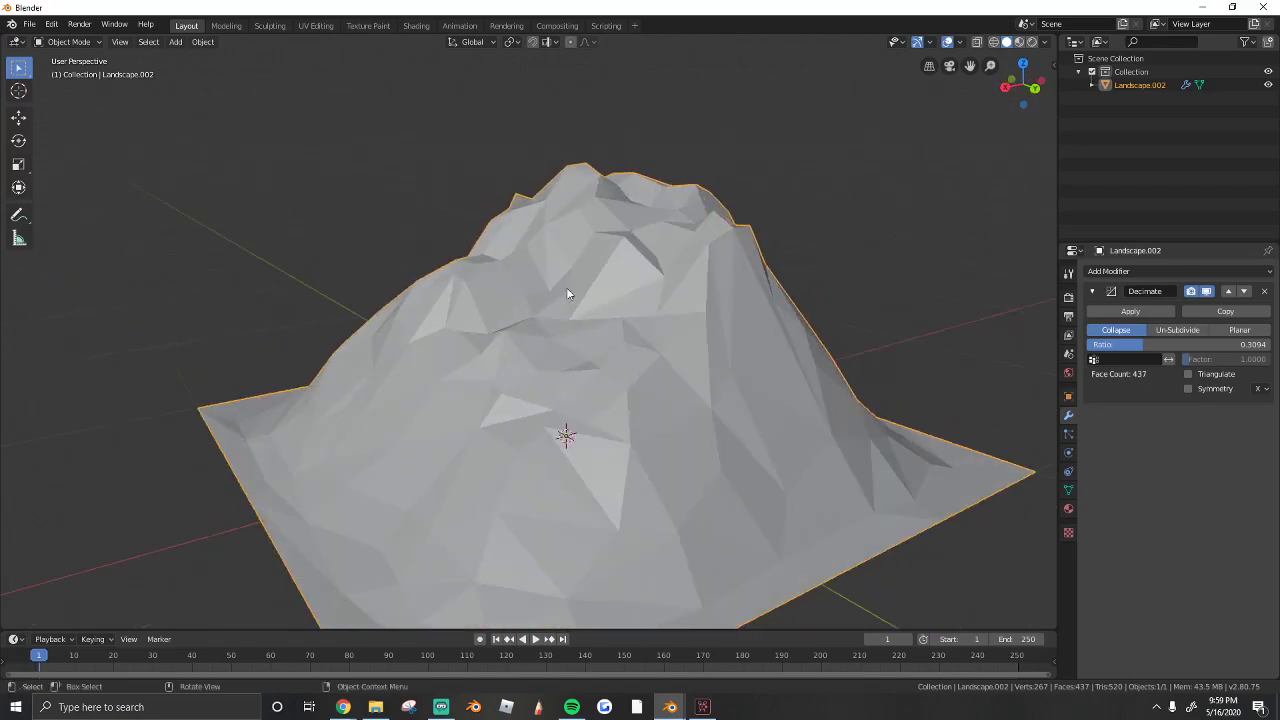
# Step: Switch to the Sculpting workspace with the mountain seen close up, and choose the Grab brush
pyautogui.click(270, 25)
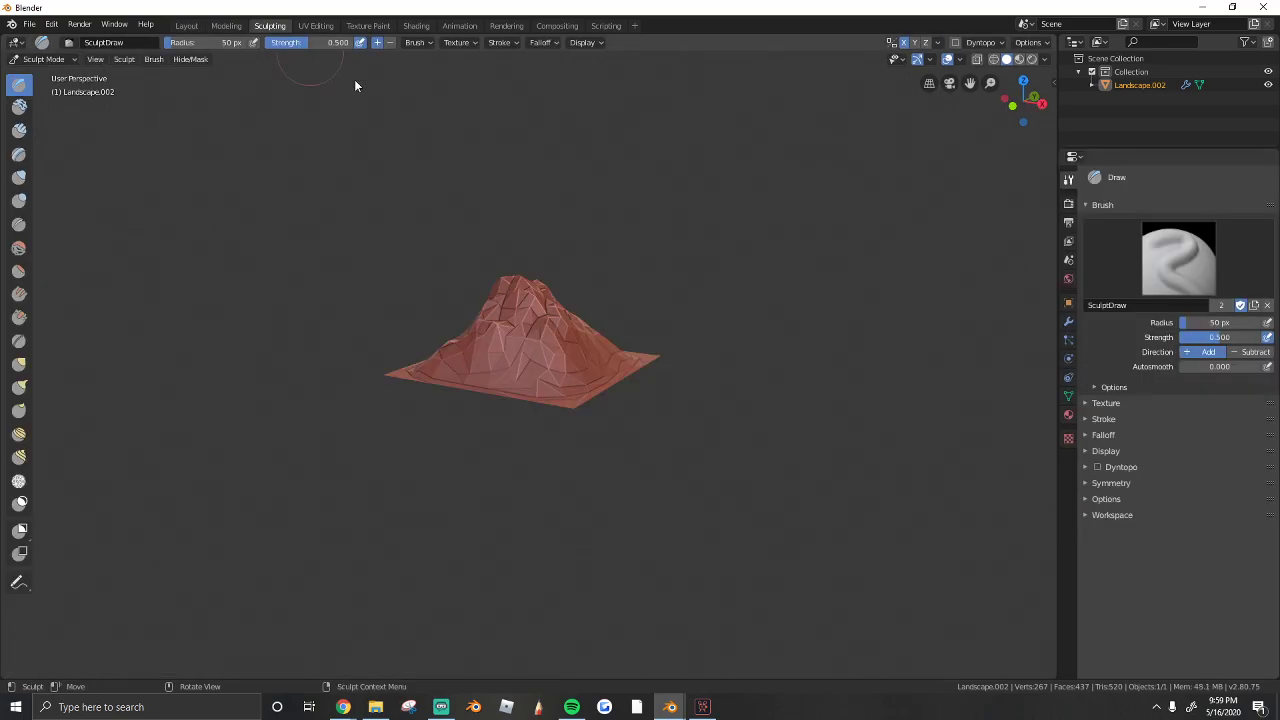
pyautogui.moveTo(495, 235); pyautogui.dragTo(236, 397, button='middle')
pyautogui.scroll(2, 510, 305)
pyautogui.click(19, 364)
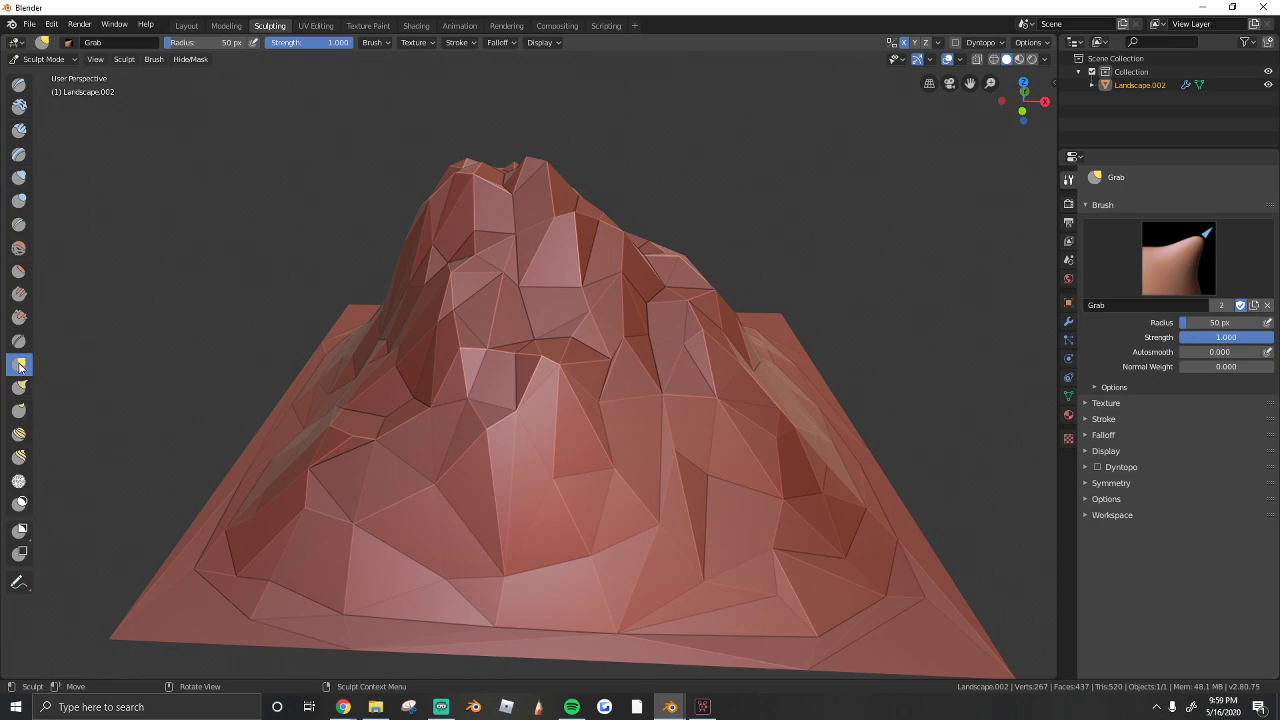
# Step: Reshape small areas of the mountain's slopes with the Grab brush at a 50 px radius
pyautogui.moveTo(420, 366); pyautogui.dragTo(675, 310, button='middle')
pyautogui.moveTo(674, 306)
pyautogui.mouseDown()
pyautogui.moveTo(661, 286)
pyautogui.moveTo(666, 304)
pyautogui.moveTo(648, 292)
pyautogui.mouseUp()
pyautogui.moveTo(648, 292)
pyautogui.mouseDown(button='middle')
pyautogui.moveTo(478, 310)
pyautogui.moveTo(403, 263)
pyautogui.mouseUp(button='middle')
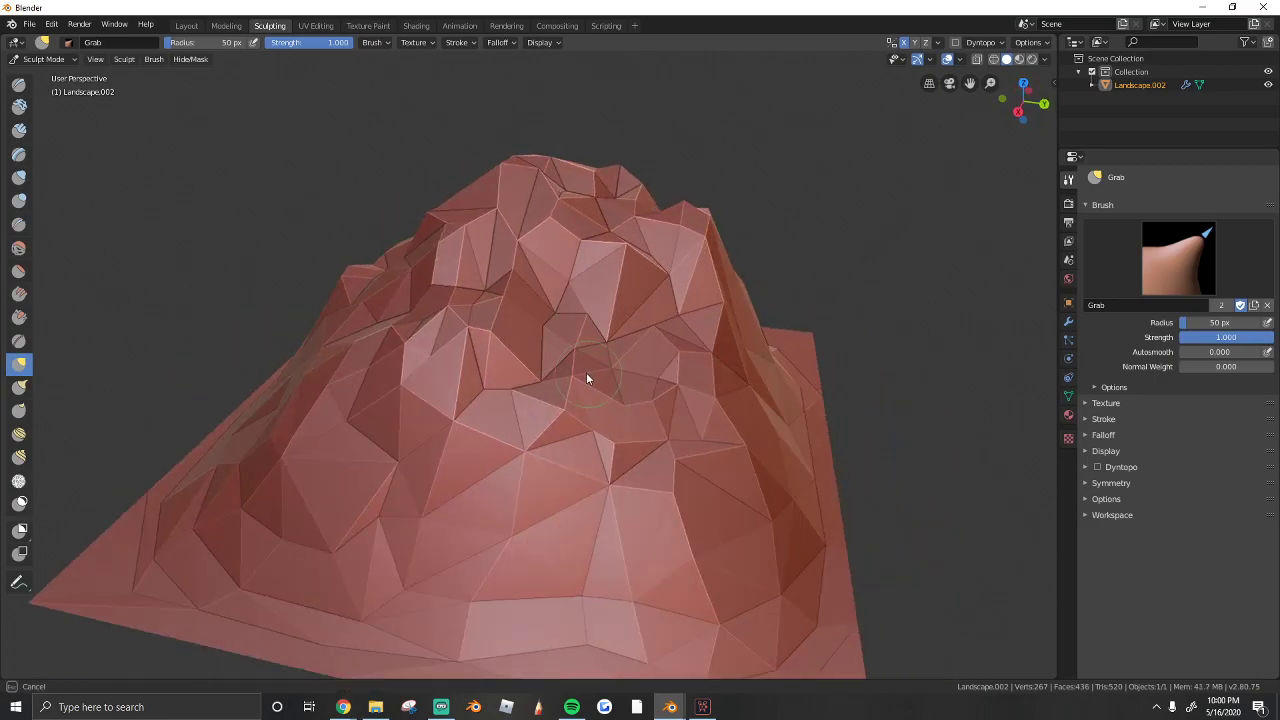
pyautogui.moveTo(586, 374); pyautogui.dragTo(577, 436)
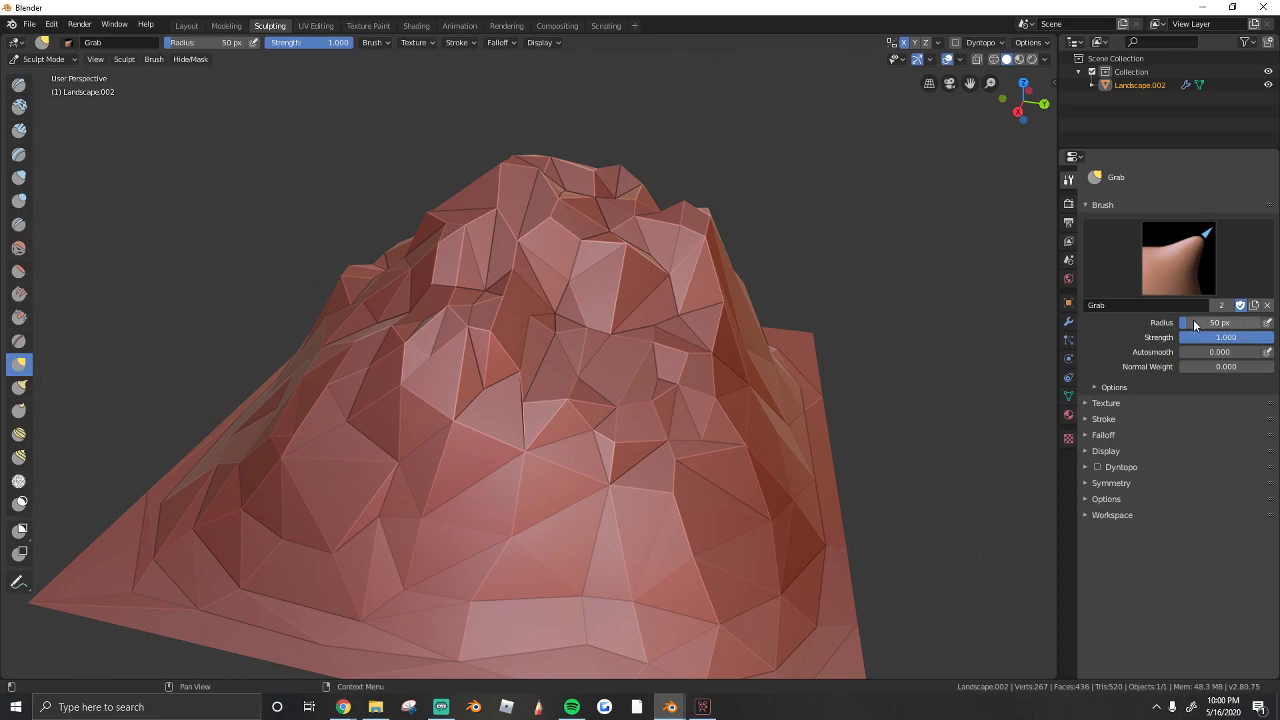
# Step: Set the Grab brush's radius to 356 px and its strength to 0.306, with a trial pull on the slope
pyautogui.moveTo(1194, 324); pyautogui.dragTo(1243, 324)
pyautogui.moveTo(597, 333)
pyautogui.mouseDown()
pyautogui.moveTo(574, 386)
pyautogui.moveTo(569, 271)
pyautogui.moveTo(570, 320)
pyautogui.mouseUp()
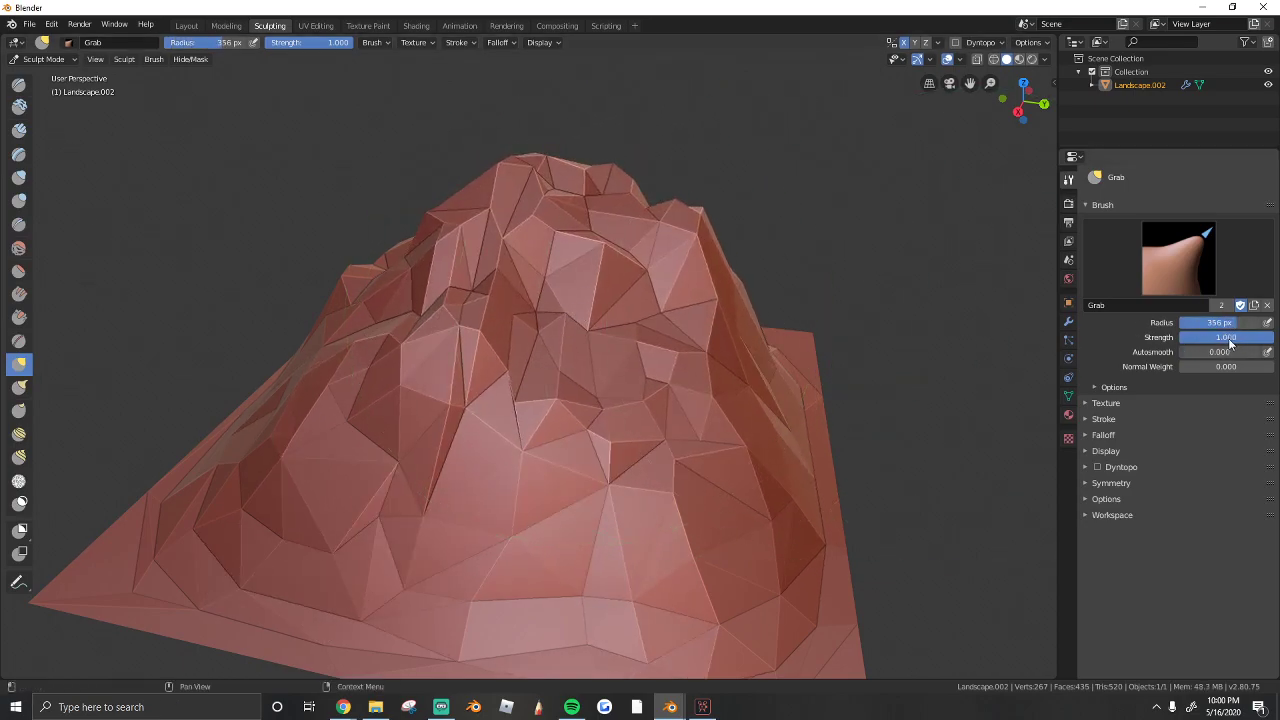
pyautogui.moveTo(1224, 337); pyautogui.dragTo(1172, 337)
# Step: Push the summit and upper slopes downward from several sides with the large Grab brush
pyautogui.moveTo(679, 378)
pyautogui.mouseDown()
pyautogui.moveTo(651, 353)
pyautogui.moveTo(423, 291)
pyautogui.moveTo(737, 337)
pyautogui.moveTo(640, 281)
pyautogui.mouseUp()
pyautogui.moveTo(640, 281); pyautogui.dragTo(672, 211, button='middle')
pyautogui.moveTo(686, 202); pyautogui.dragTo(634, 272)
pyautogui.moveTo(654, 249); pyautogui.dragTo(468, 267, button='middle')
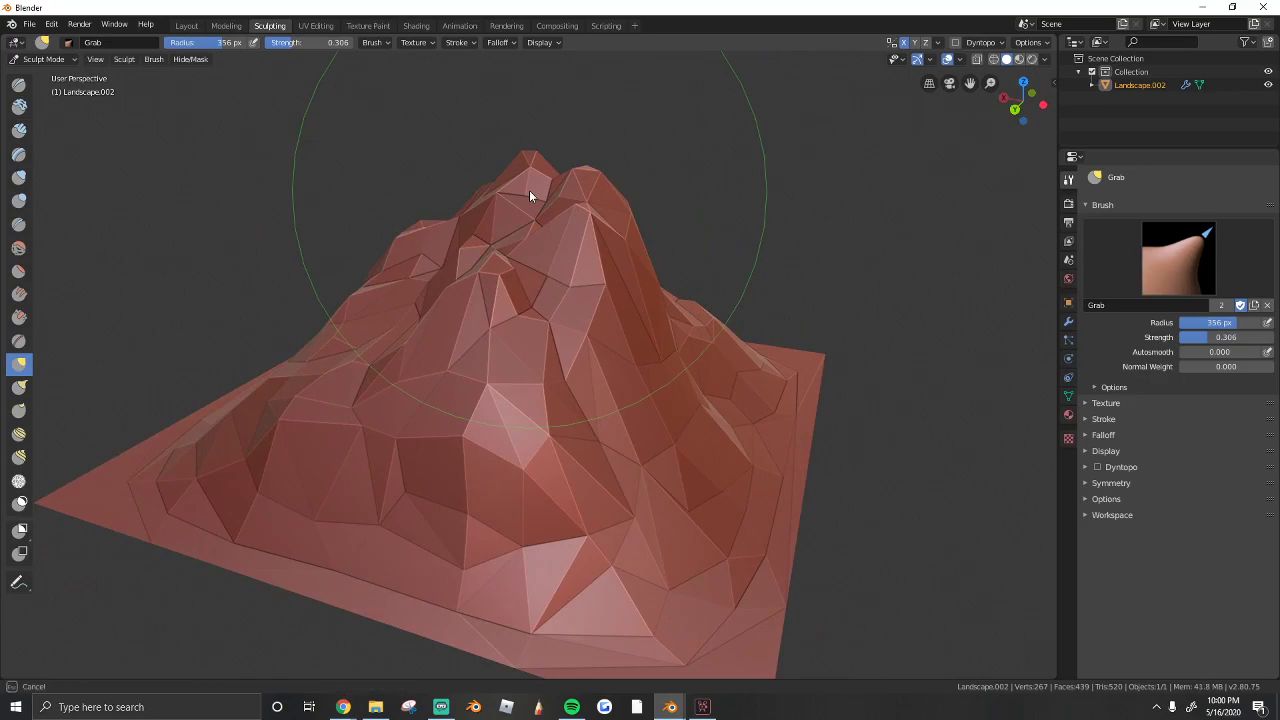
pyautogui.moveTo(529, 190); pyautogui.dragTo(524, 264)
pyautogui.moveTo(562, 260)
pyautogui.mouseDown(button='middle')
pyautogui.moveTo(514, 252)
pyautogui.moveTo(600, 280)
pyautogui.mouseUp(button='middle')
pyautogui.moveTo(612, 217); pyautogui.dragTo(586, 249)
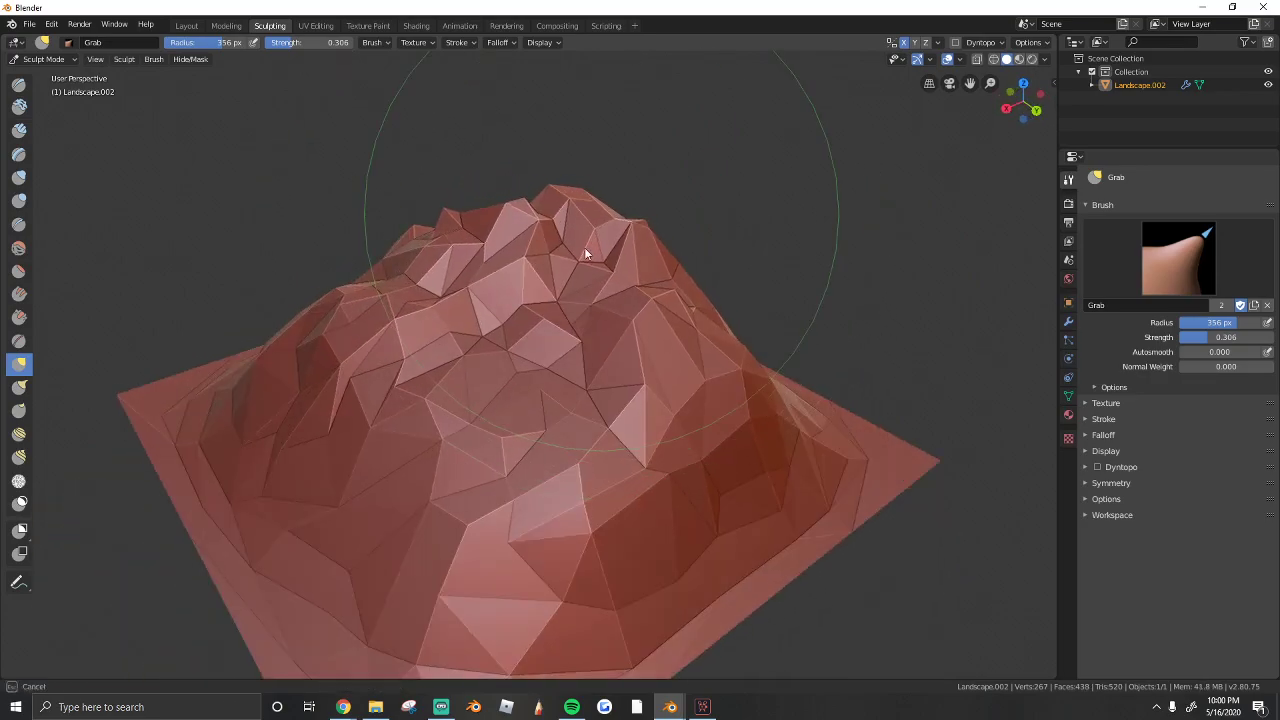
pyautogui.moveTo(485, 320); pyautogui.dragTo(554, 294, button='middle')
pyautogui.moveTo(548, 255); pyautogui.dragTo(547, 336)
pyautogui.press('Tab')
pyautogui.moveTo(547, 336)
pyautogui.mouseDown(button='middle')
pyautogui.moveTo(590, 309)
pyautogui.moveTo(534, 326)
pyautogui.moveTo(217, 94)
pyautogui.moveTo(217, 166)
pyautogui.moveTo(142, 94)
pyautogui.mouseUp(button='middle')
pyautogui.scroll(-4, 588, 309)
pyautogui.press('Tab')
pyautogui.click(30, 25)
pyautogui.moveTo(53, 218)
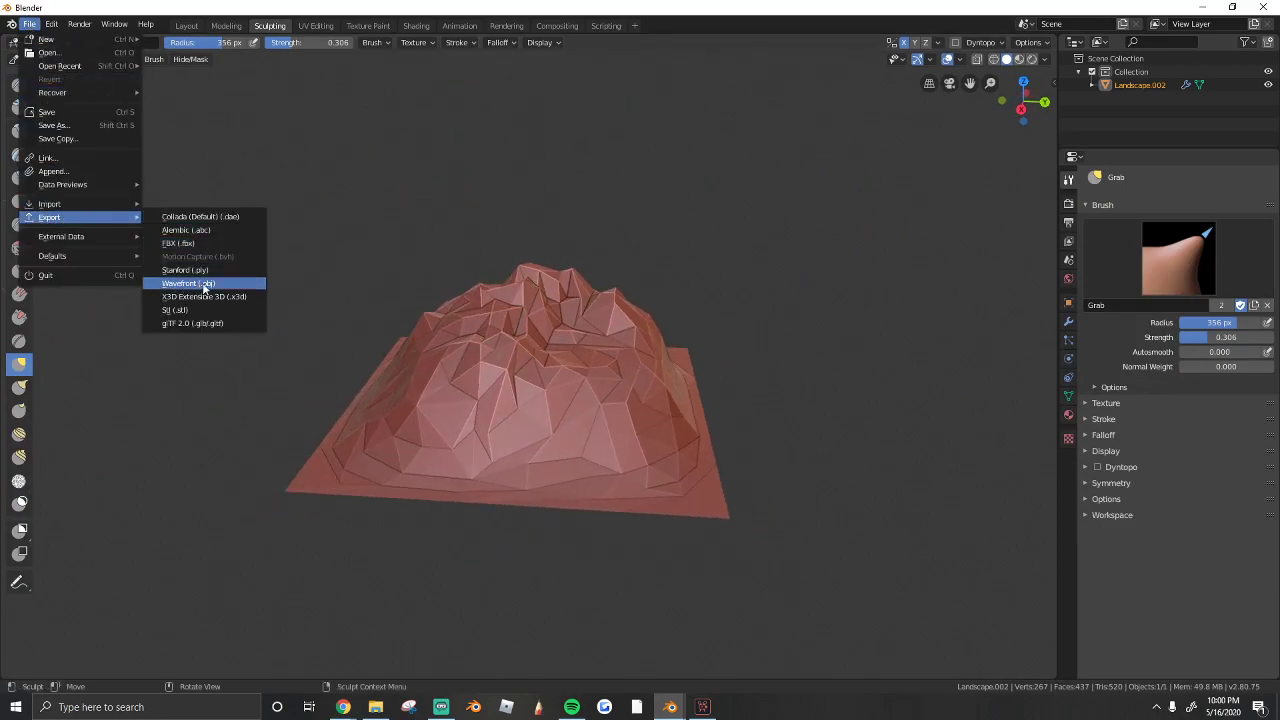
# Step: Reshape the ridge near the summit and deepen the hollow below it with the Grab brush
pyautogui.moveTo(458, 291)
pyautogui.mouseDown(button='middle')
pyautogui.moveTo(533, 377)
pyautogui.moveTo(570, 370)
pyautogui.moveTo(577, 421)
pyautogui.moveTo(680, 370)
pyautogui.moveTo(540, 245)
pyautogui.mouseUp(button='middle')
pyautogui.scroll(5, 670, 362)
pyautogui.moveTo(541, 241)
pyautogui.mouseDown()
pyautogui.moveTo(529, 53)
pyautogui.moveTo(464, 214)
pyautogui.moveTo(562, 228)
pyautogui.mouseUp()
pyautogui.moveTo(576, 238)
pyautogui.mouseDown(button='middle')
pyautogui.moveTo(512, 268)
pyautogui.moveTo(448, 241)
pyautogui.moveTo(341, 240)
pyautogui.mouseUp(button='middle')
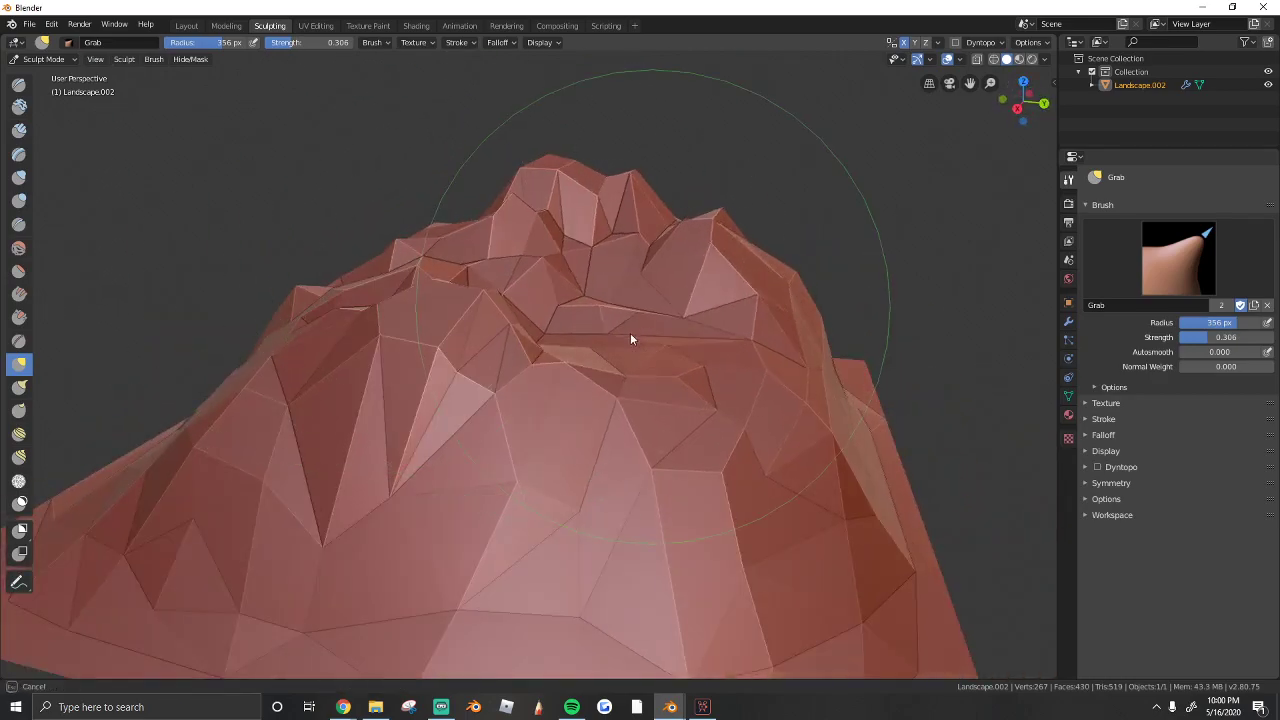
pyautogui.moveTo(630, 332)
pyautogui.mouseDown()
pyautogui.moveTo(643, 357)
pyautogui.moveTo(570, 463)
pyautogui.moveTo(557, 514)
pyautogui.moveTo(580, 420)
pyautogui.moveTo(563, 434)
pyautogui.mouseUp()
pyautogui.moveTo(603, 353)
pyautogui.mouseDown(button='middle')
pyautogui.moveTo(458, 368)
pyautogui.moveTo(586, 348)
pyautogui.mouseUp(button='middle')
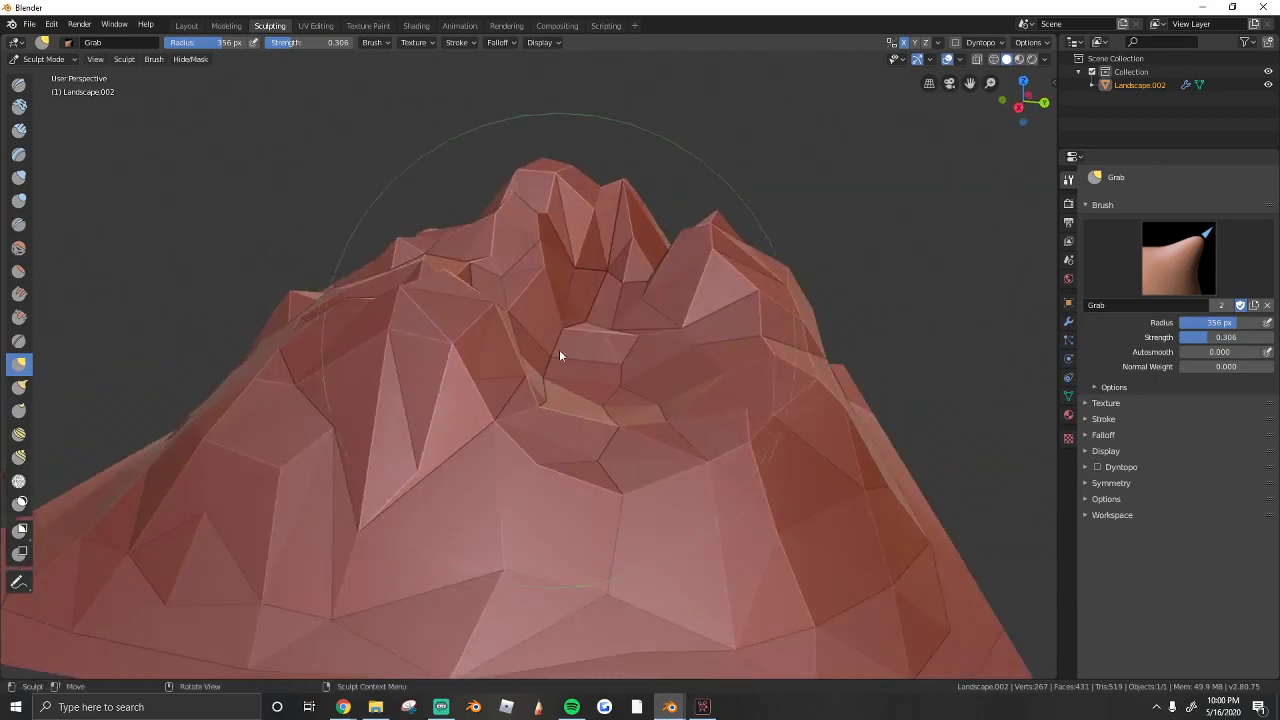
pyautogui.moveTo(561, 352)
pyautogui.mouseDown()
pyautogui.moveTo(495, 377)
pyautogui.moveTo(580, 360)
pyautogui.mouseUp()
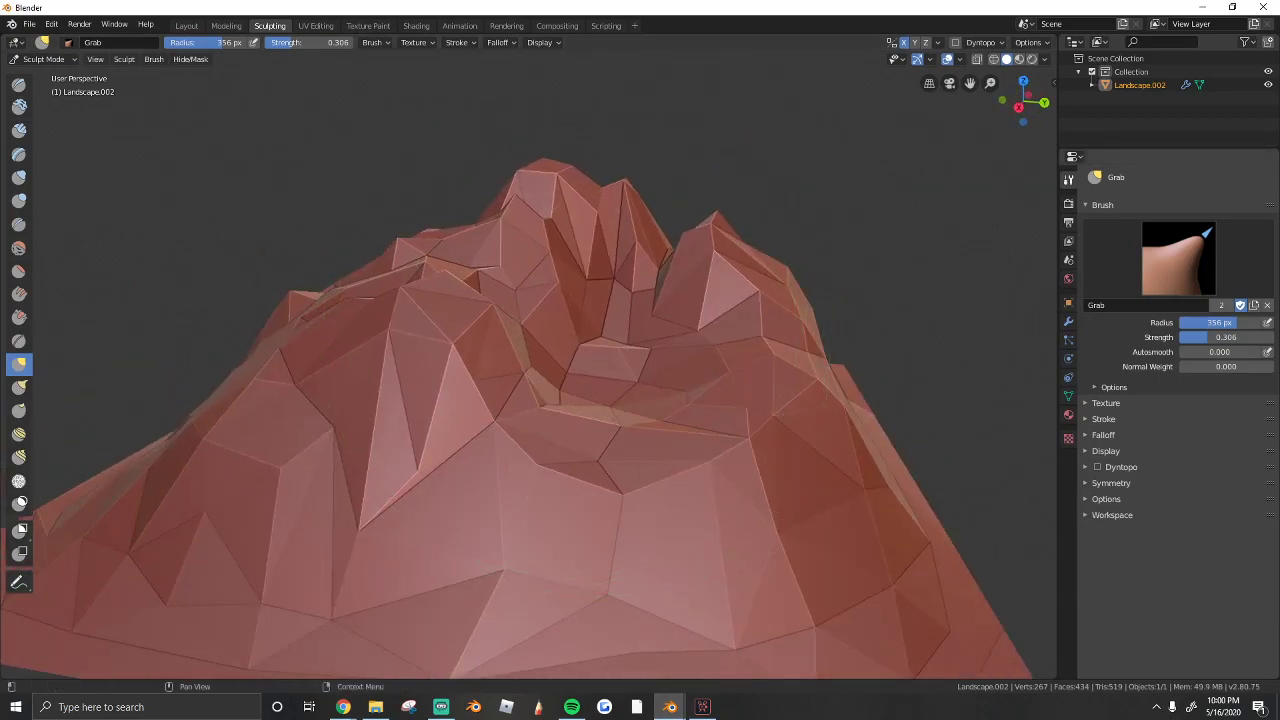